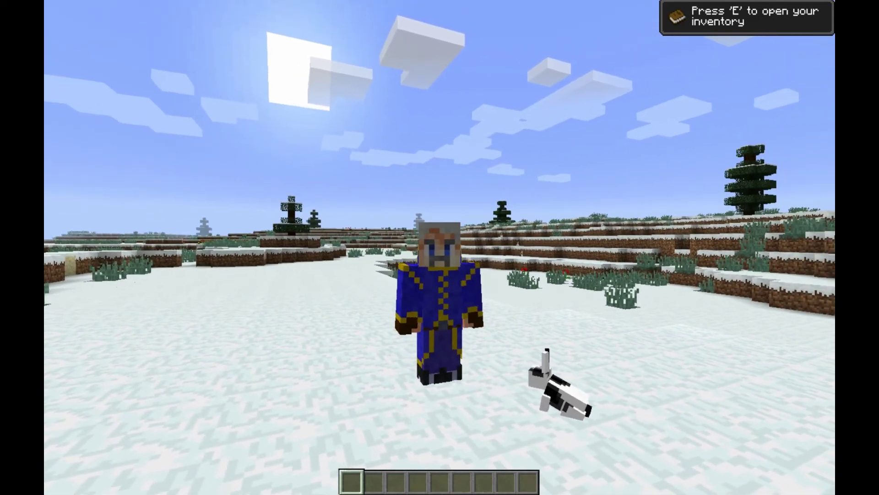
Open the quest book and browse the Tutorial Quests and Tutorial Linking quest lines.
key(grave)
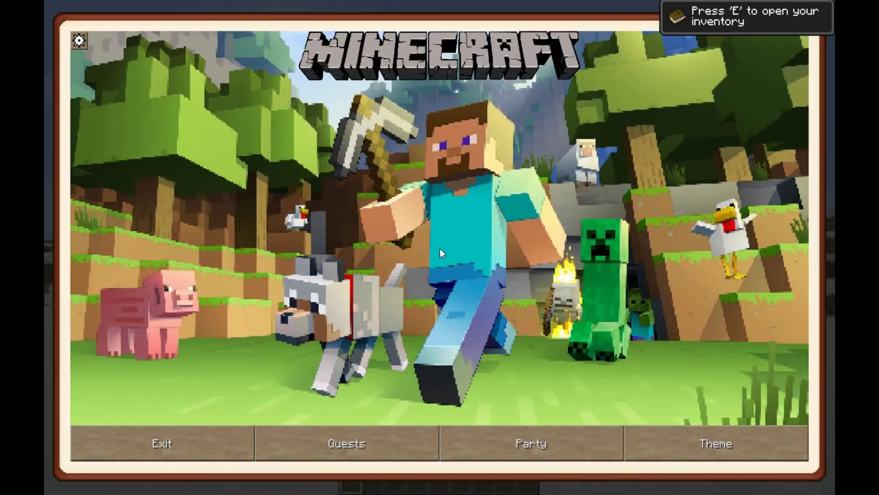
click(313, 438)
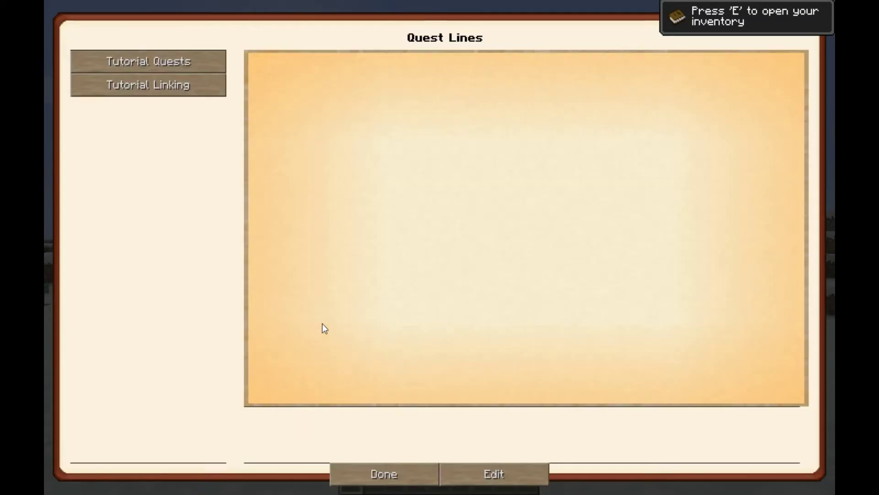
click(147, 63)
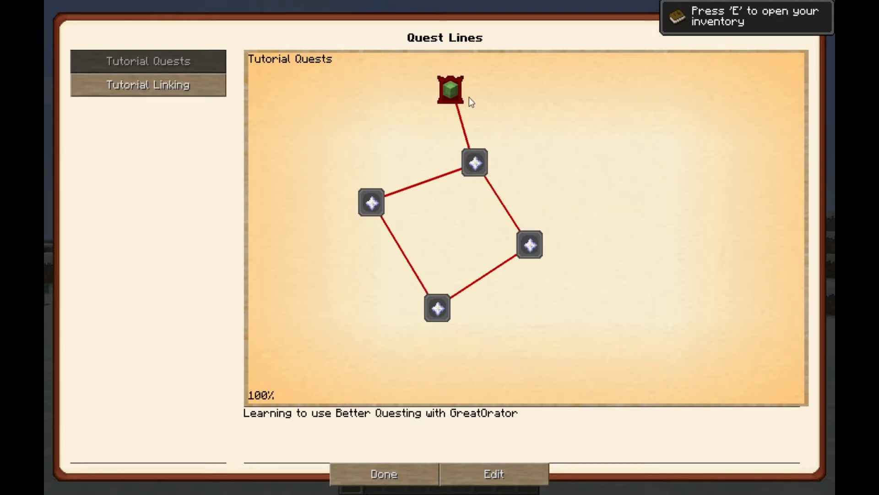
click(182, 88)
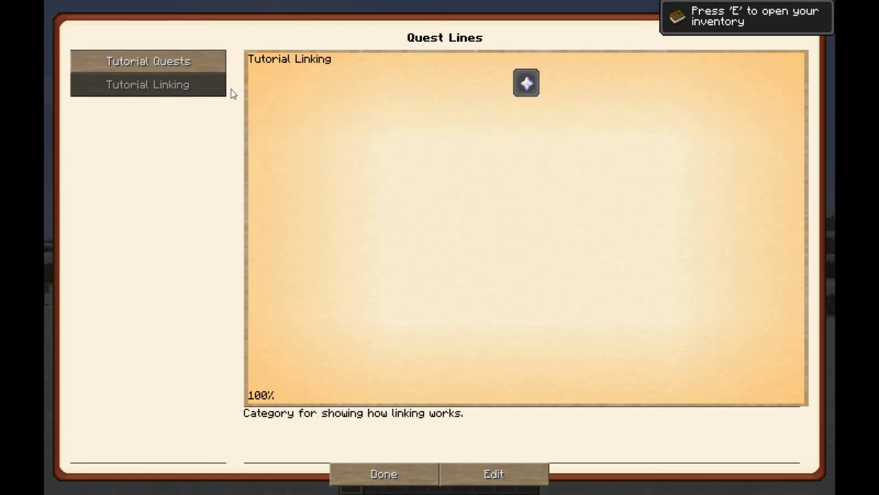
click(159, 61)
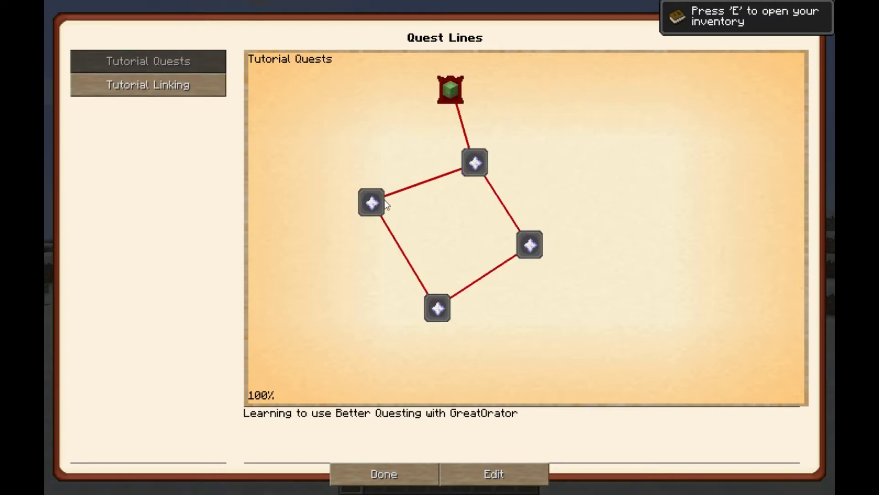
mouse_move(476, 172)
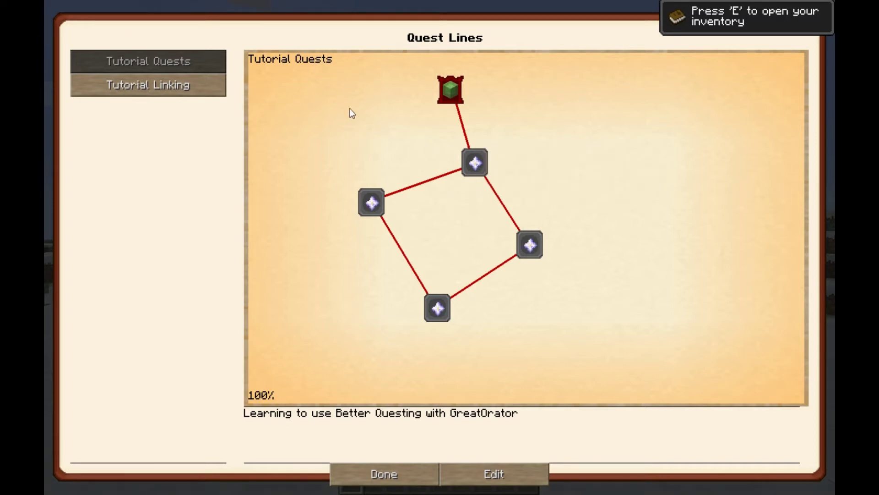
Open the Tutorial Quests quest line in the layout designer.
click(492, 476)
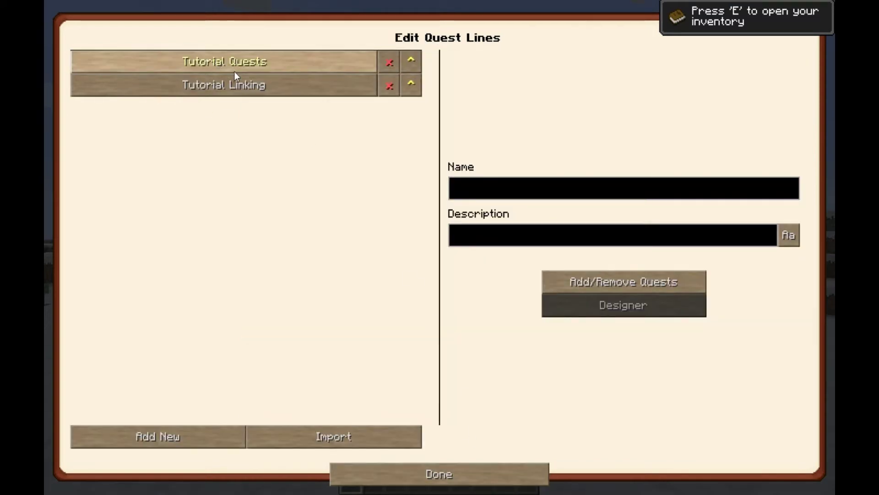
click(235, 69)
click(594, 313)
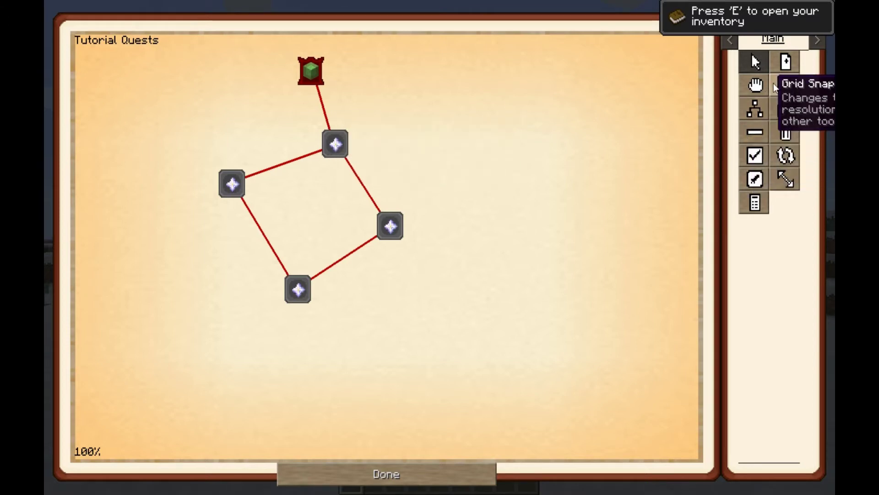
Rename the quest after Tutorial 1 to 'Link Quest' and save it.
click(335, 145)
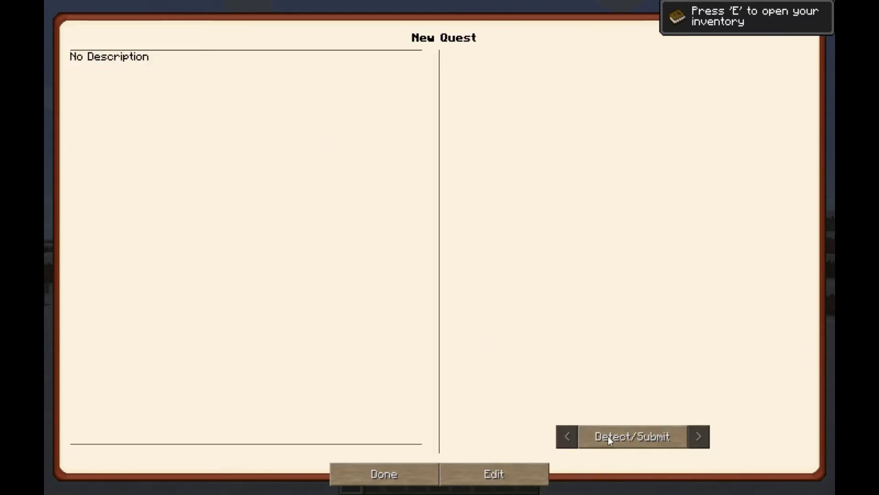
click(490, 478)
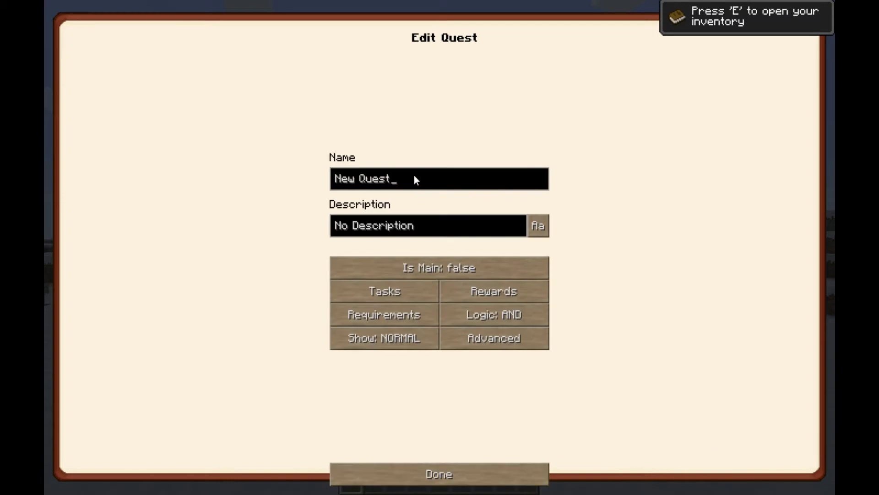
key(BackSpace)
key(BackSpace)
key(BackSpace)
key(BackSpace)
key(BackSpace)
key(BackSpace)
key(BackSpace)
key(BackSpace)
key(BackSpace)
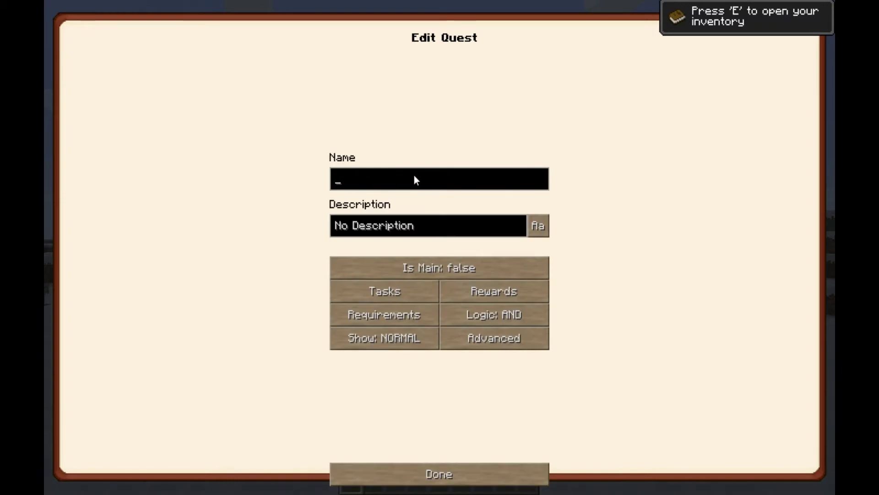
text(Link Quest)
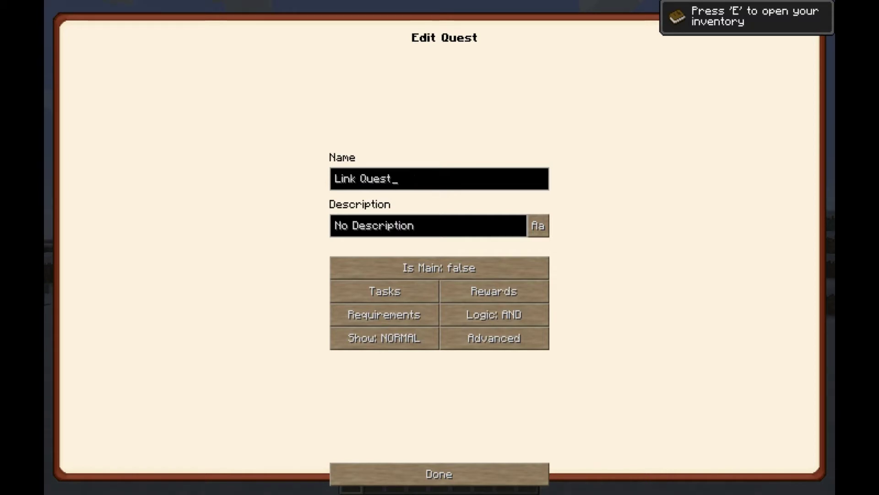
click(471, 482)
click(425, 477)
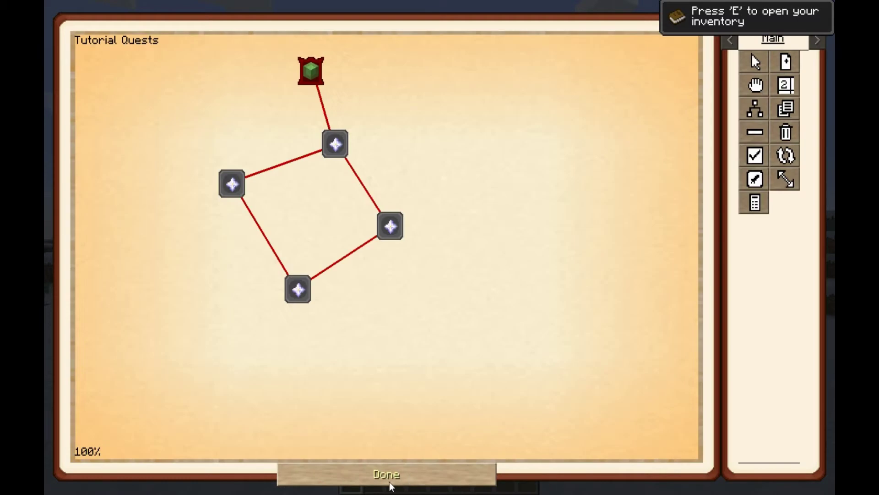
Remove Link Quest from the Tutorial Quests quest line.
click(388, 481)
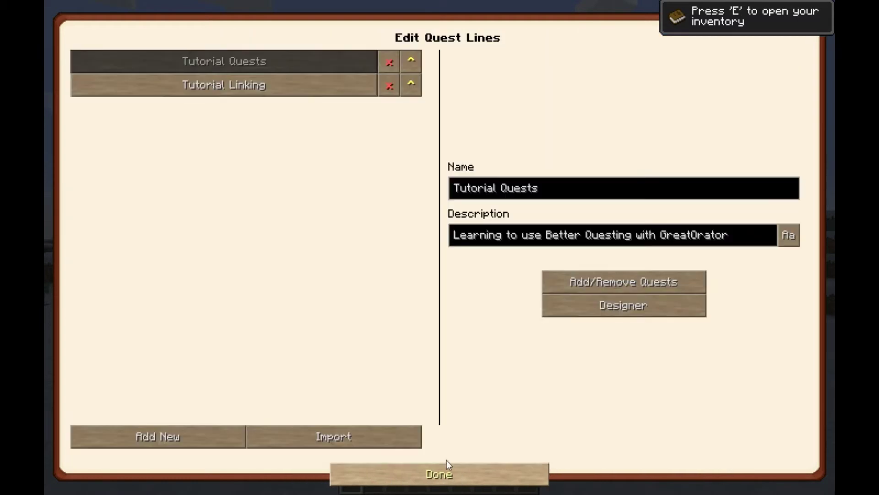
click(575, 284)
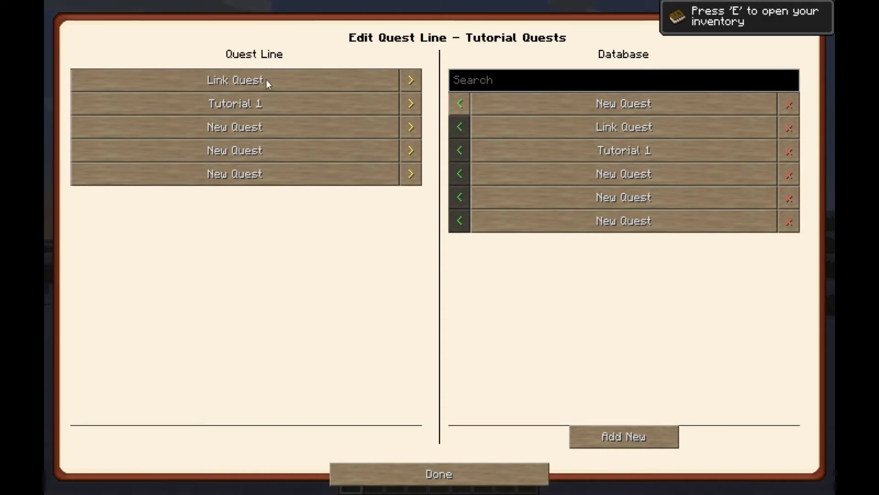
click(411, 81)
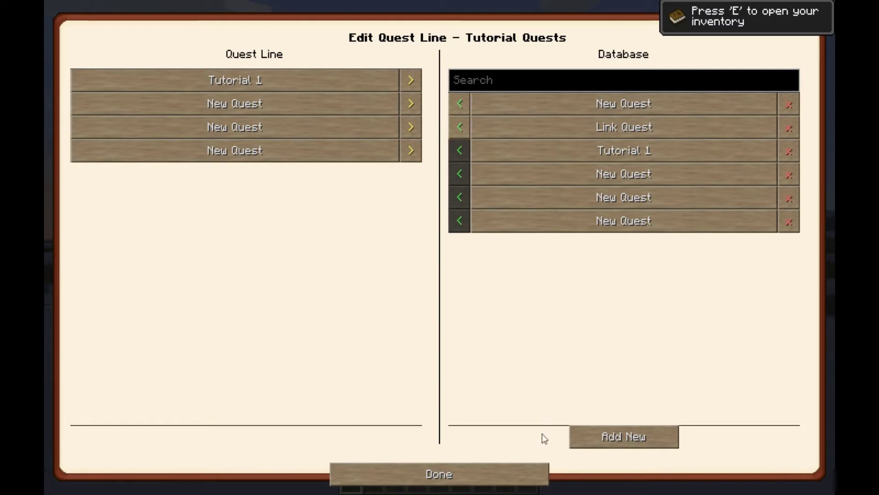
click(491, 478)
click(466, 477)
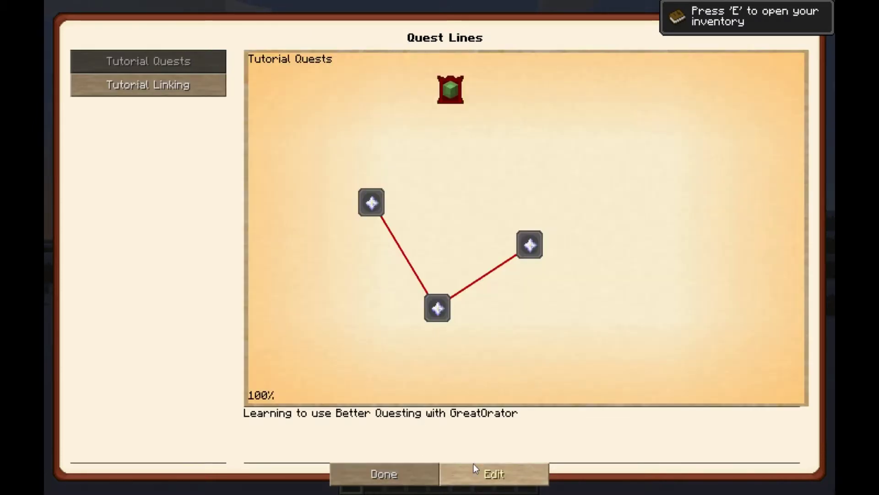
Add Link Quest to the Tutorial Linking quest line.
click(162, 85)
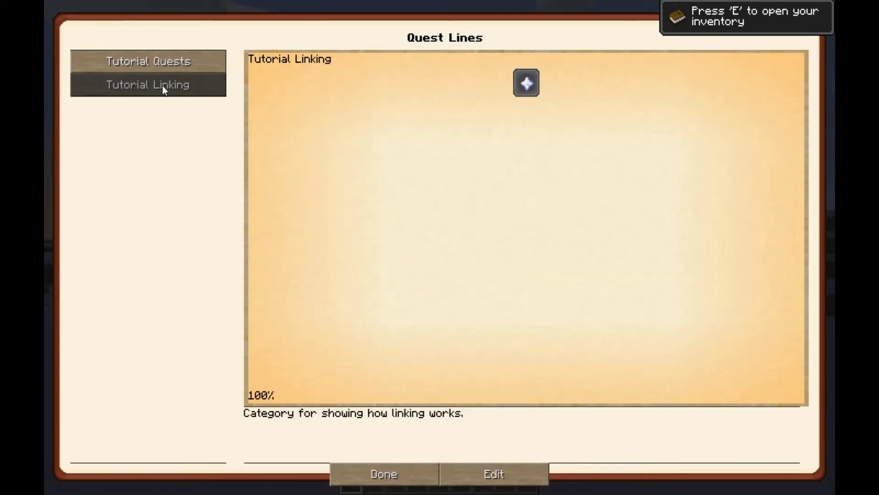
click(497, 476)
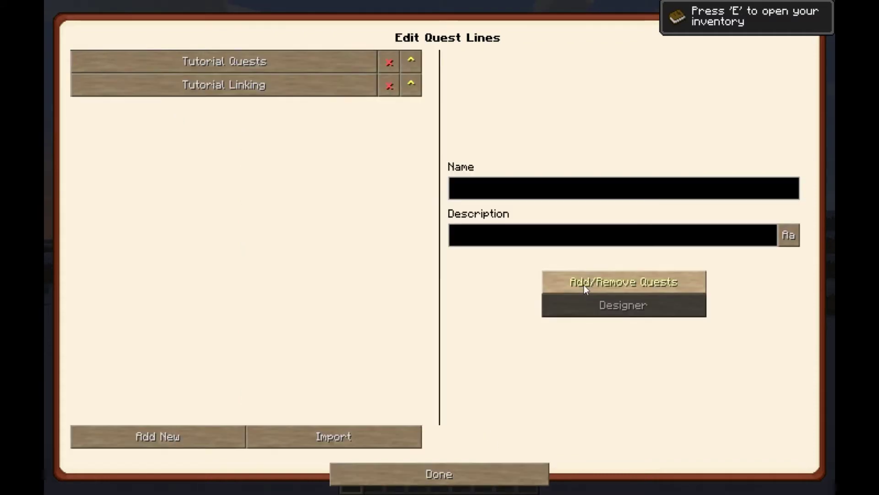
click(311, 90)
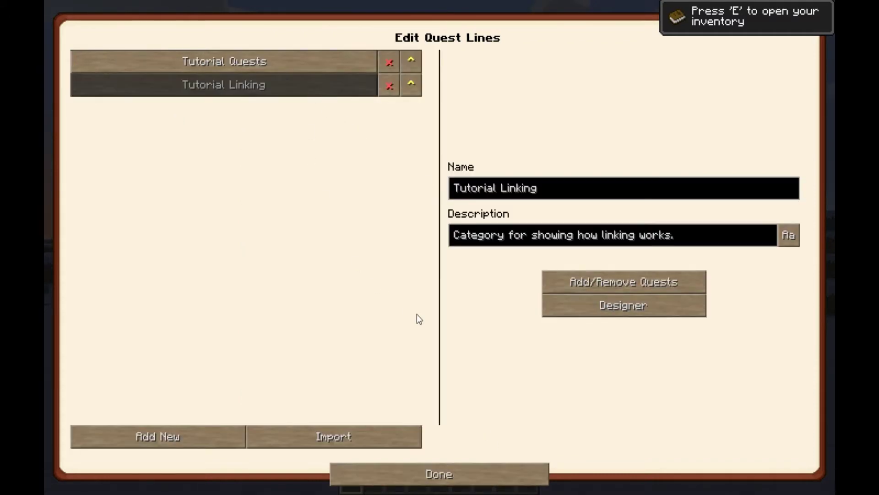
click(577, 288)
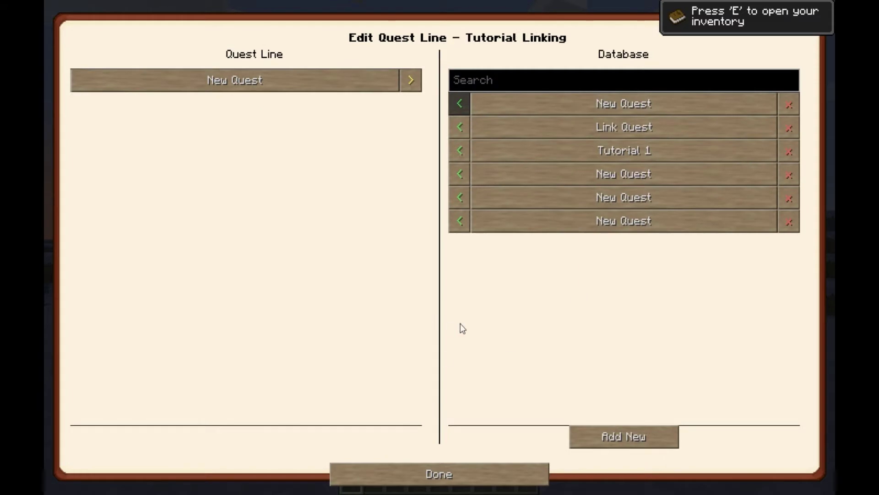
click(460, 126)
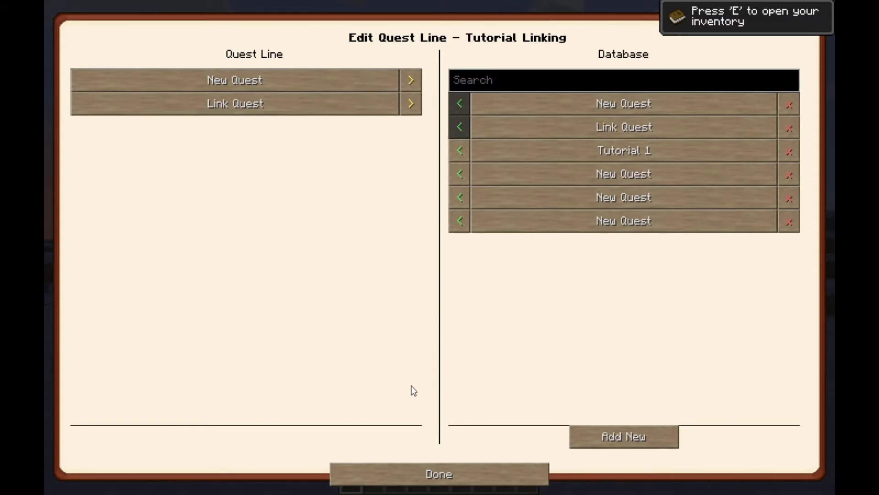
click(422, 464)
click(427, 472)
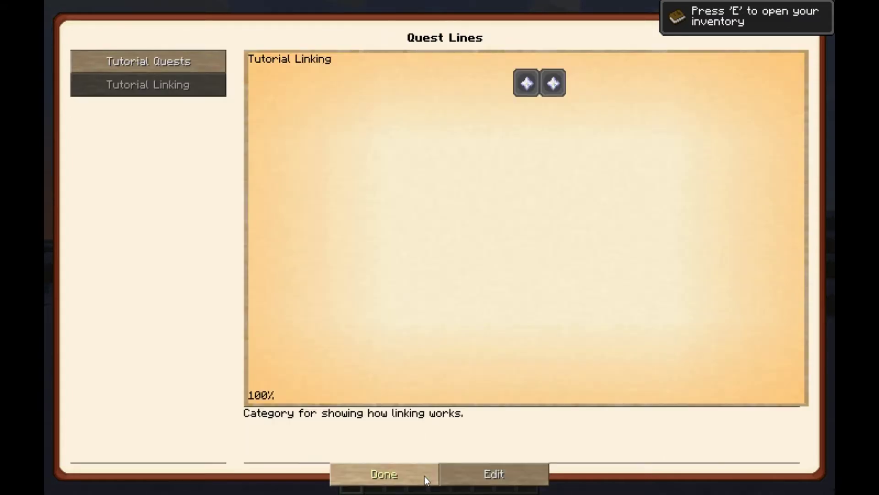
Switch between the Tutorial Quests and Tutorial Linking quest lines to review them.
mouse_move(545, 88)
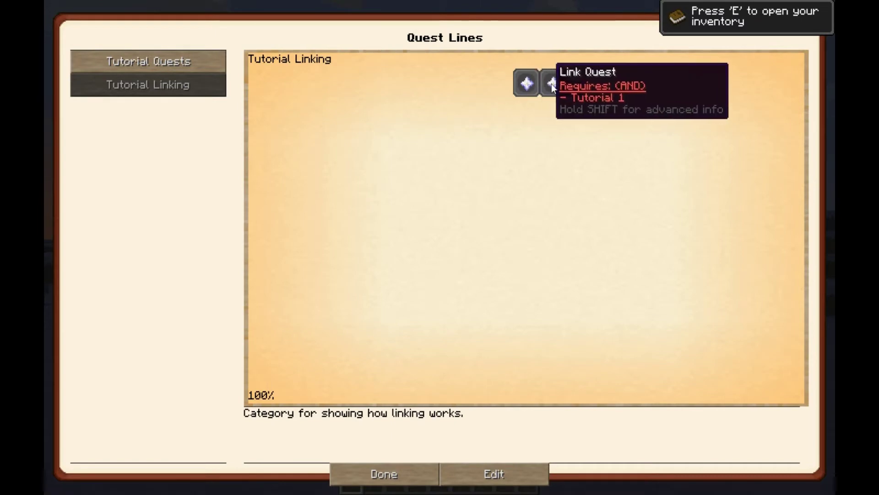
click(164, 70)
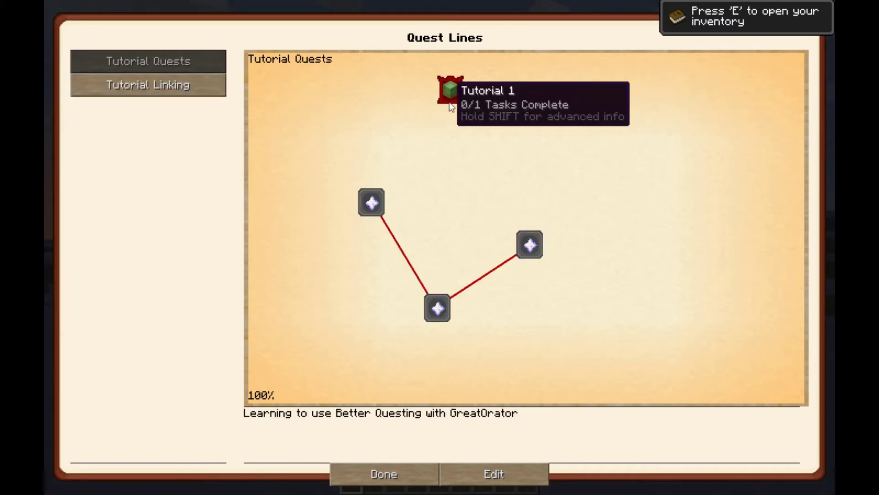
mouse_move(371, 206)
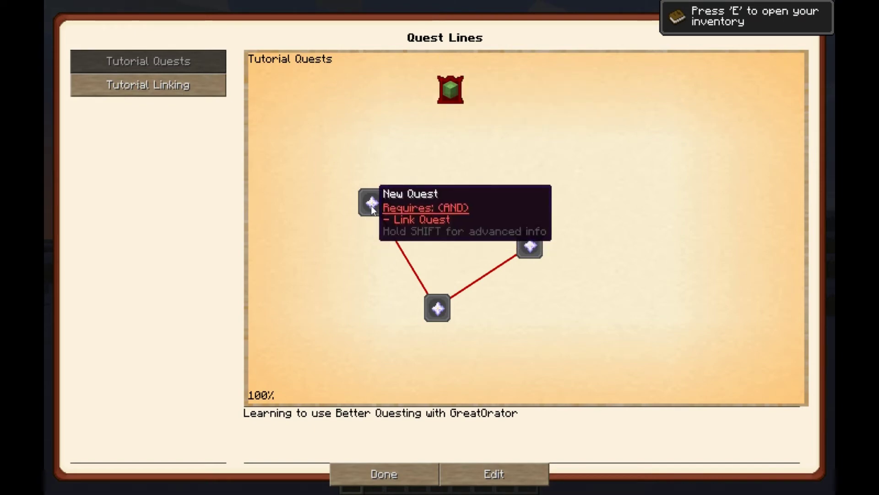
mouse_move(541, 253)
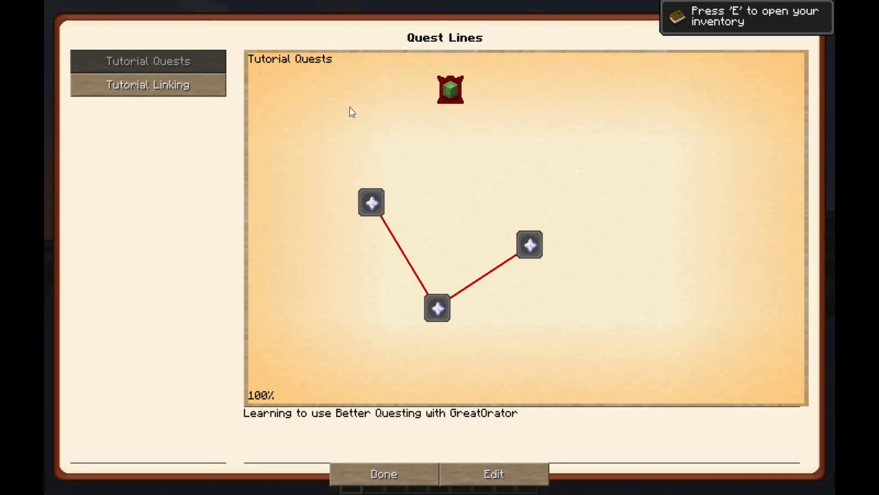
click(179, 88)
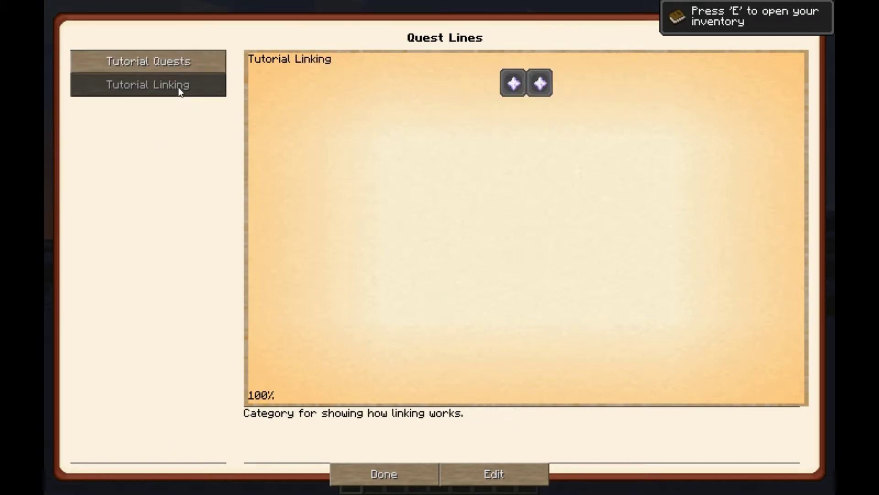
click(175, 63)
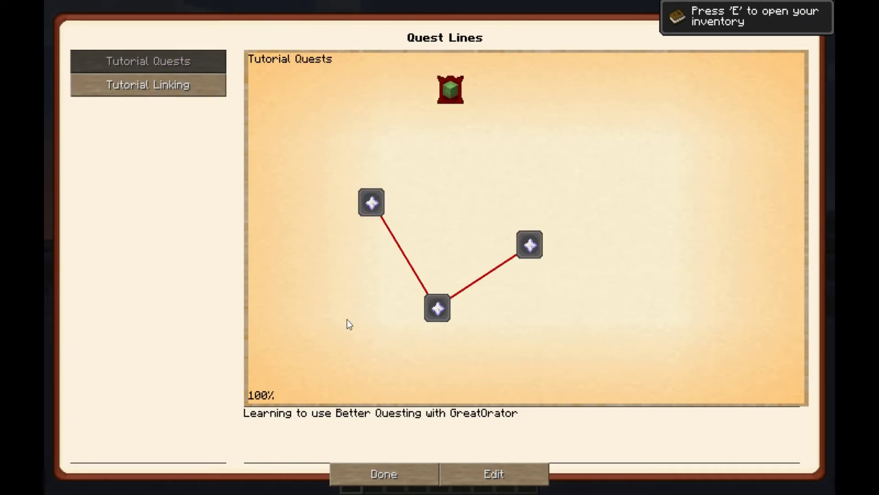
Check Tutorial 1's details, then pick Tutorial Quests in the quest line editor.
click(450, 95)
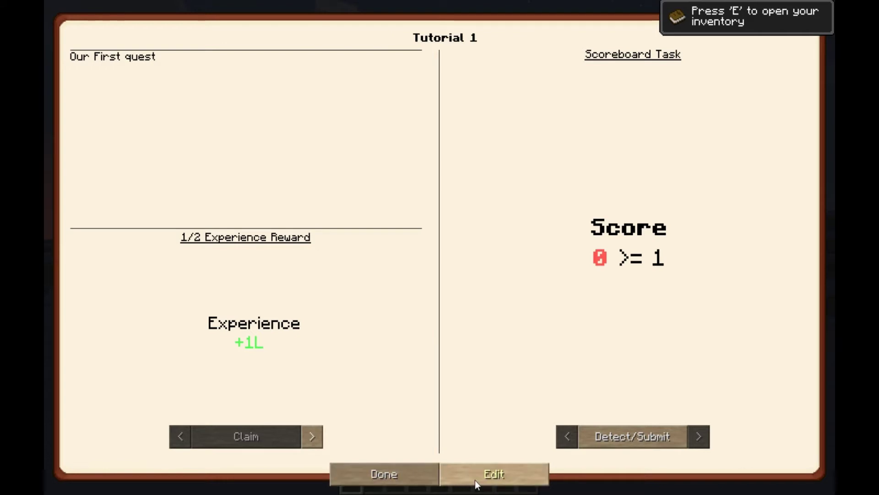
click(416, 471)
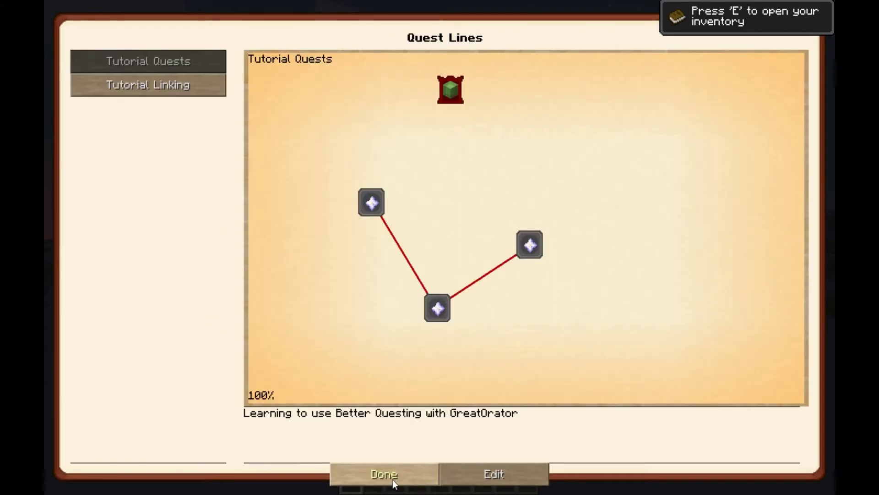
click(477, 475)
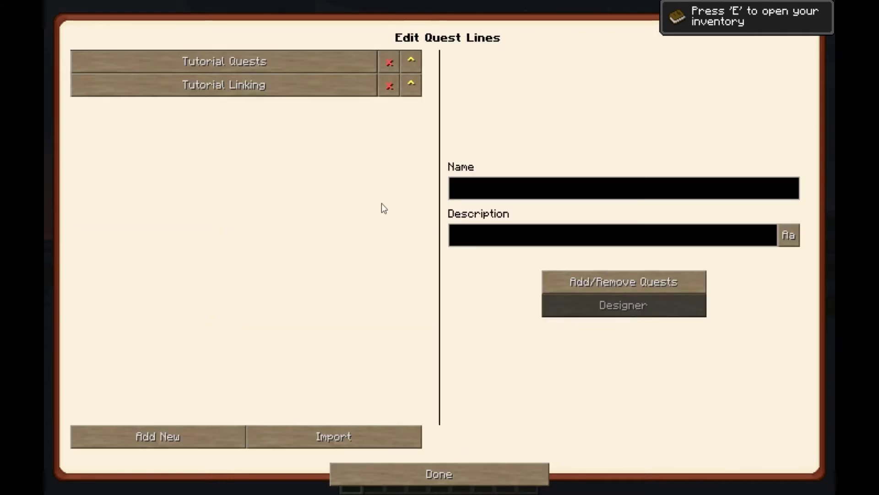
click(316, 61)
click(607, 306)
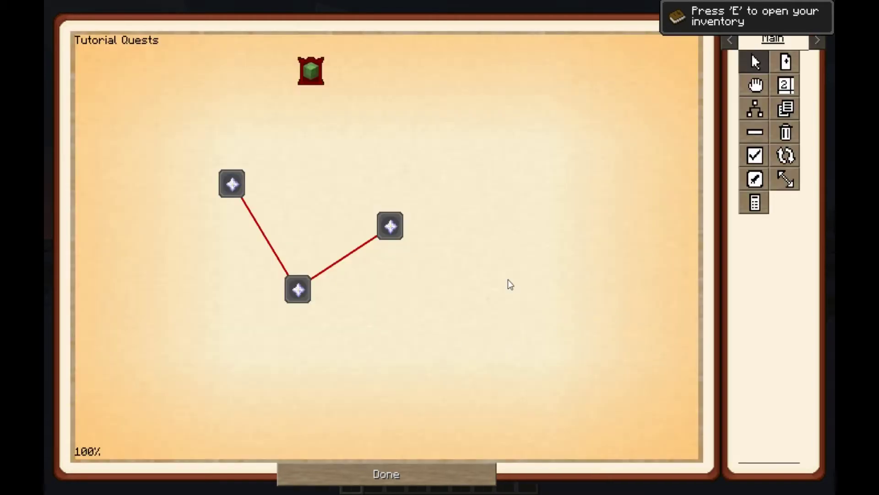
click(754, 178)
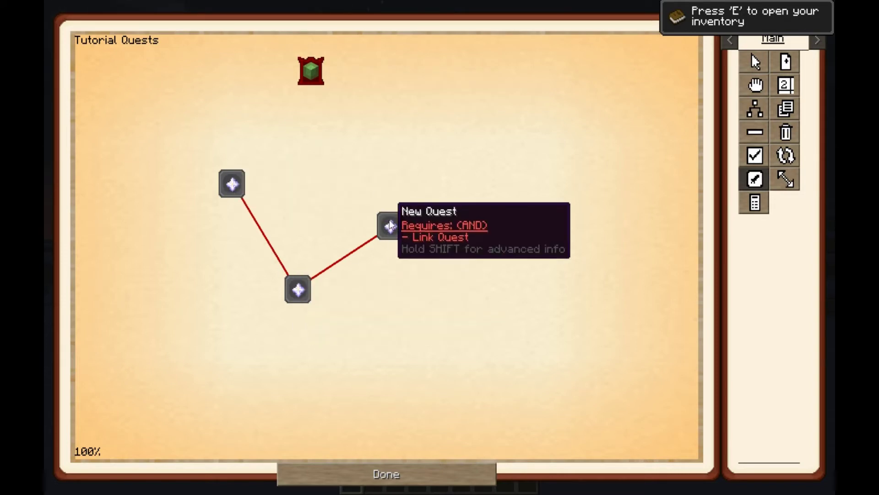
click(308, 73)
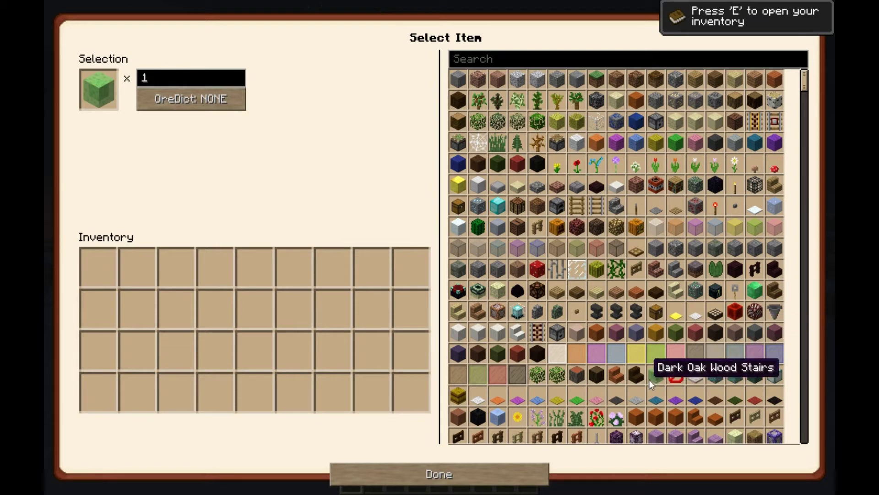
click(497, 66)
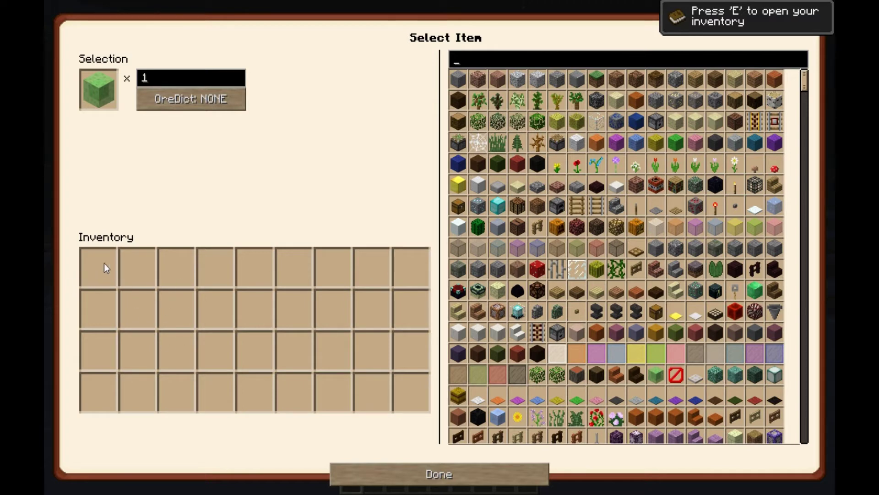
click(177, 271)
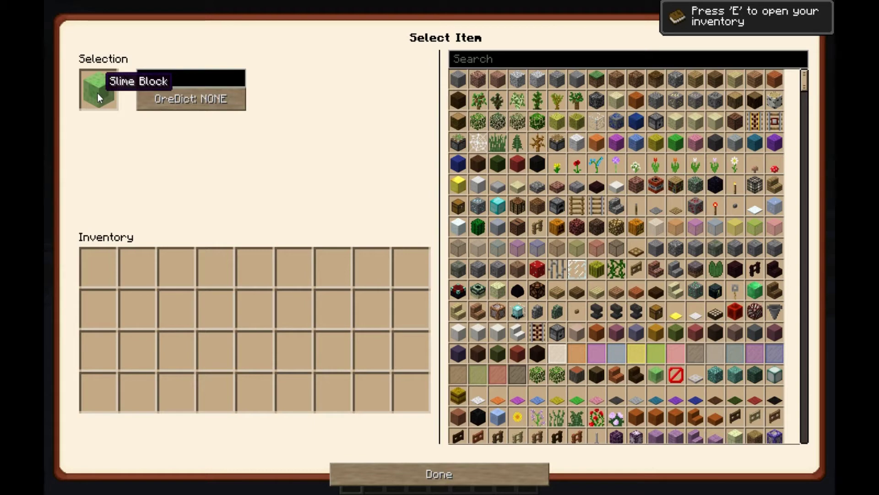
click(436, 477)
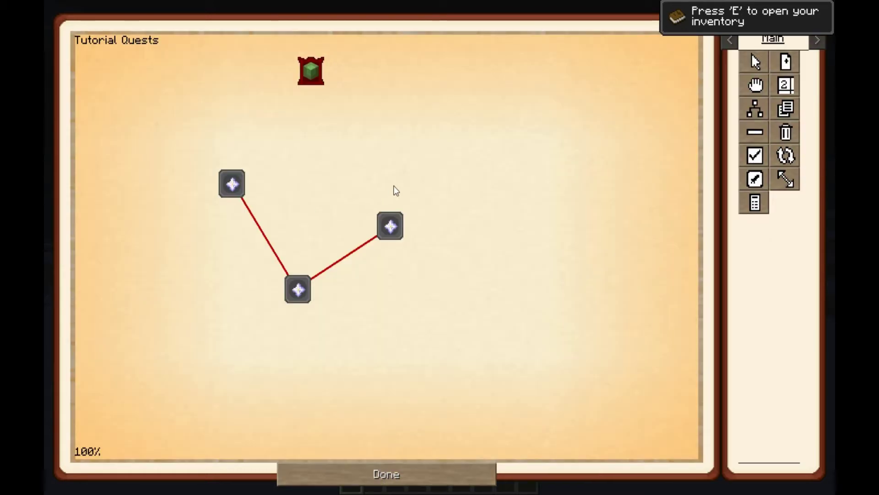
click(316, 72)
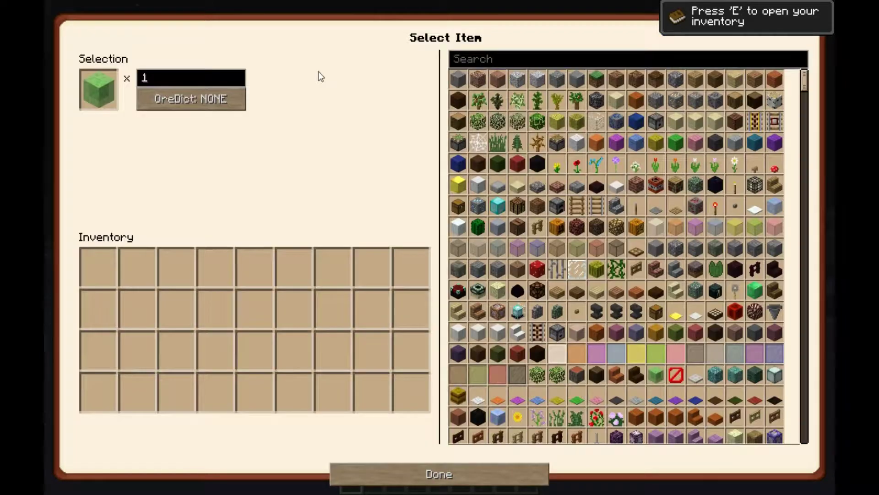
Leave the icon picker unchanged and bring up Tutorial 1's Experience and Command rewards.
click(432, 479)
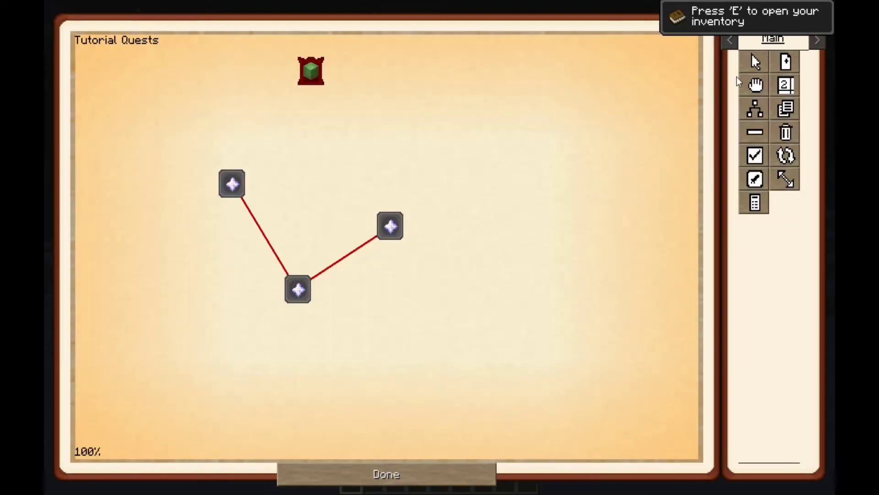
click(755, 62)
click(311, 71)
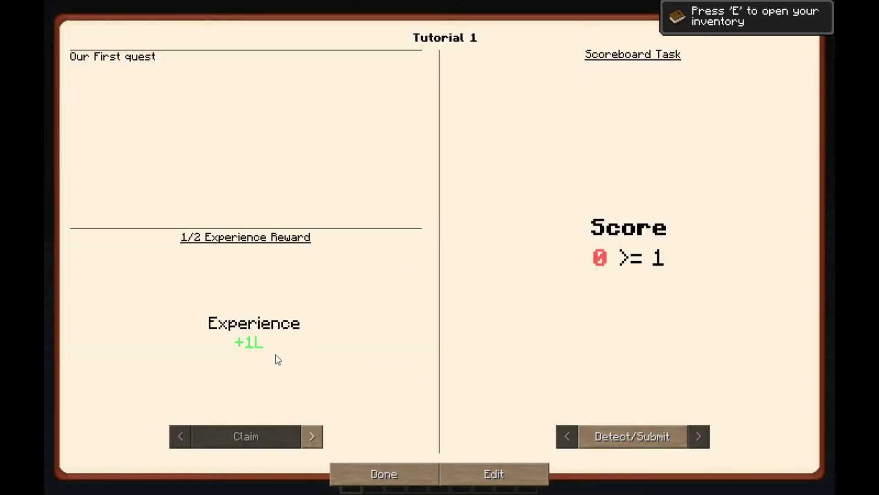
click(470, 473)
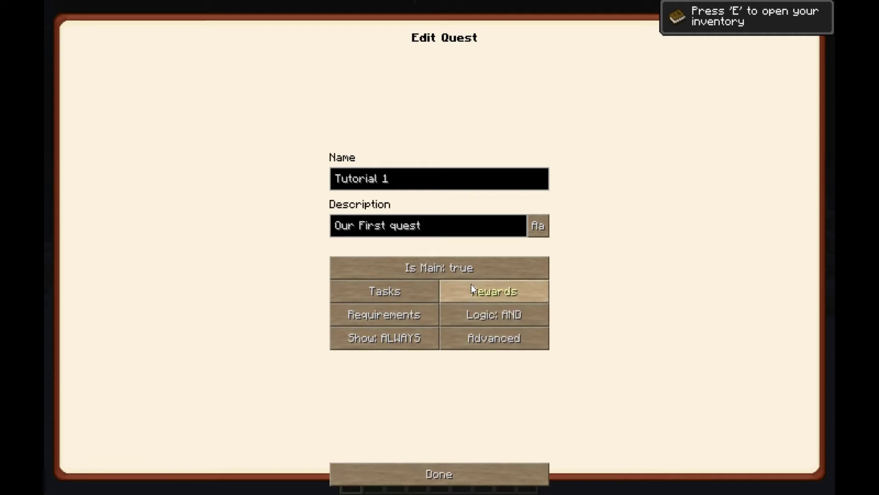
click(485, 287)
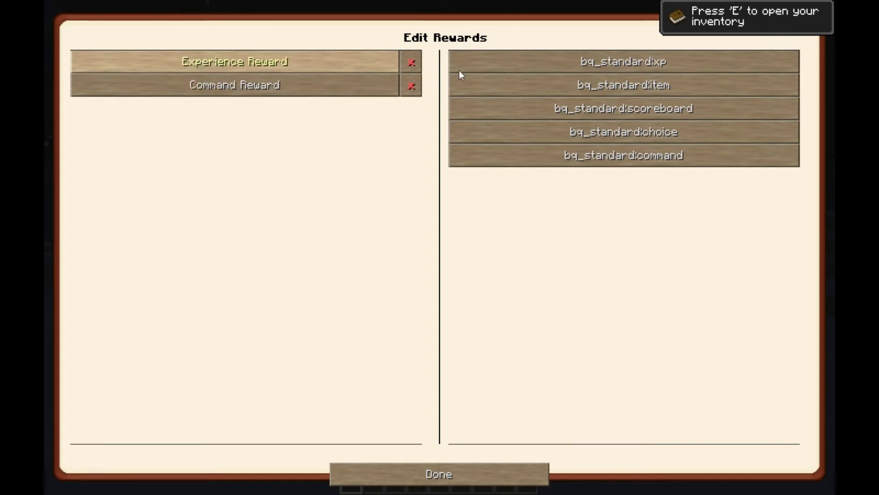
Set Tutorial 1's experience reward isLevels to false so it gives 1 XP point.
click(617, 65)
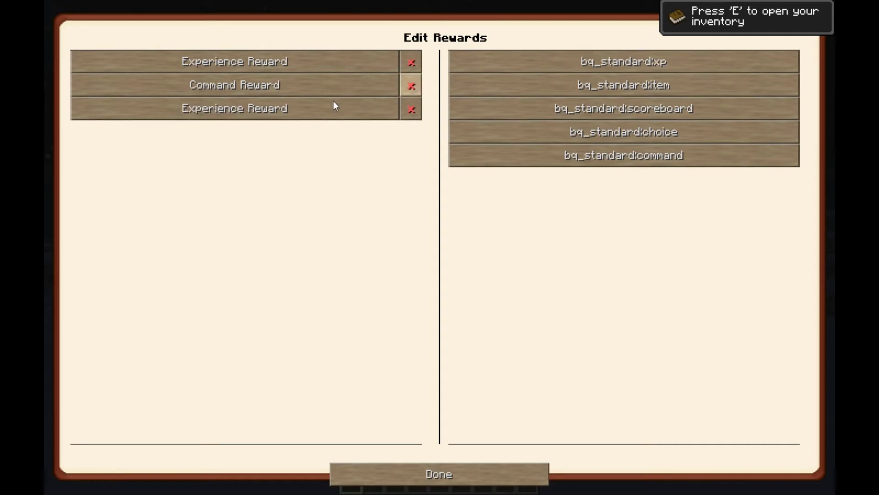
click(410, 110)
click(371, 64)
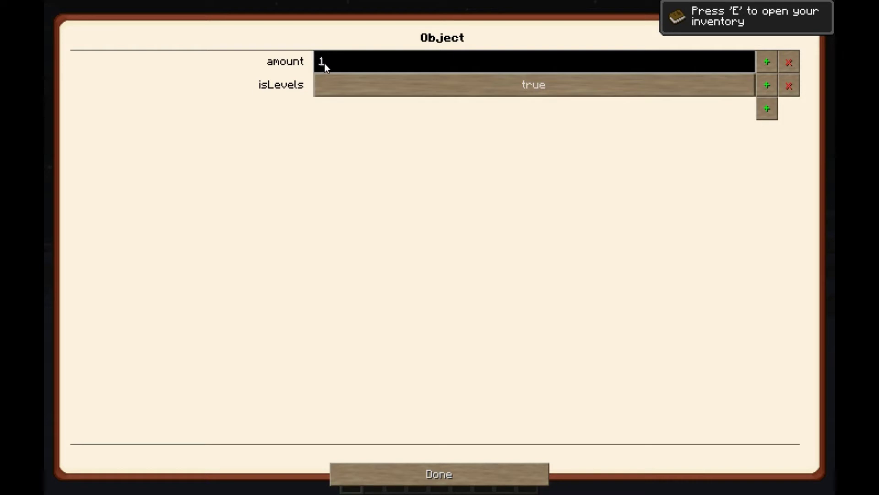
click(376, 88)
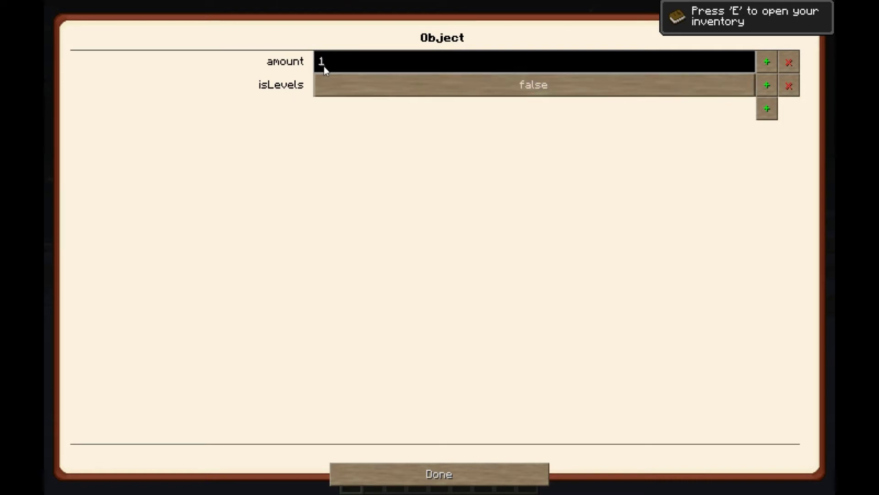
click(408, 465)
click(408, 467)
click(379, 474)
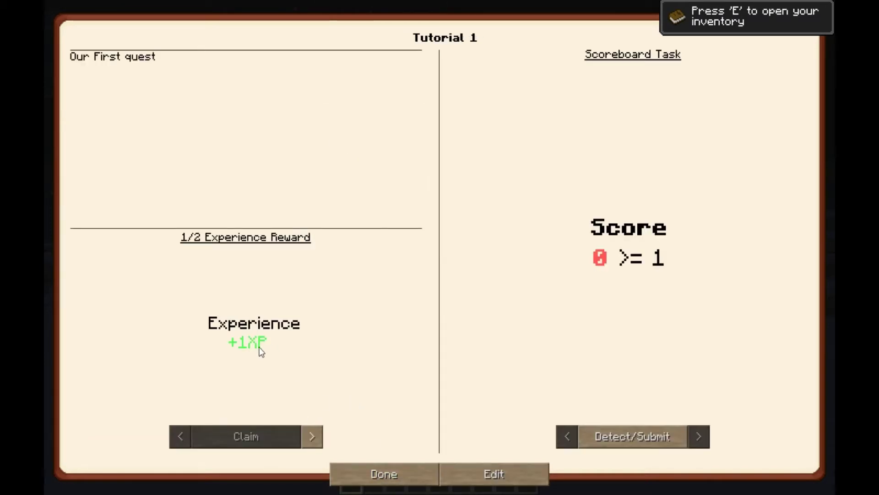
Add a bq_standard:item reward to Tutorial 1 whose item list gives Stone.
click(460, 474)
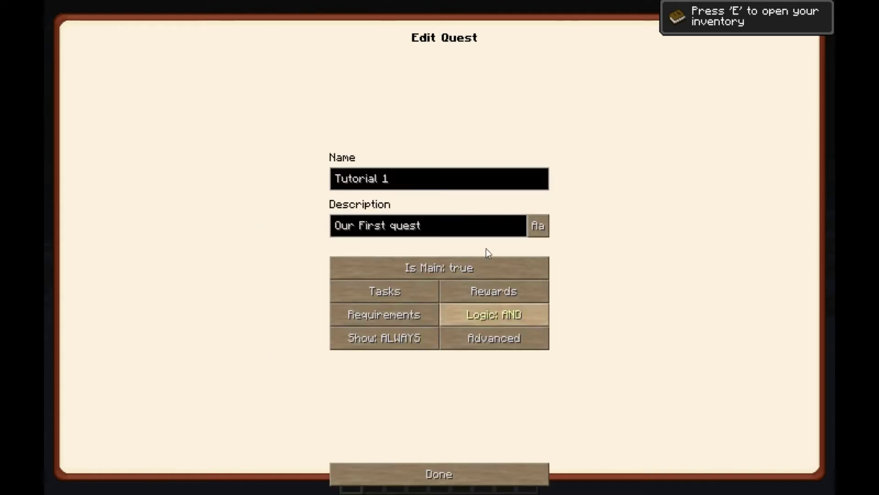
click(480, 290)
click(588, 92)
click(318, 107)
click(576, 68)
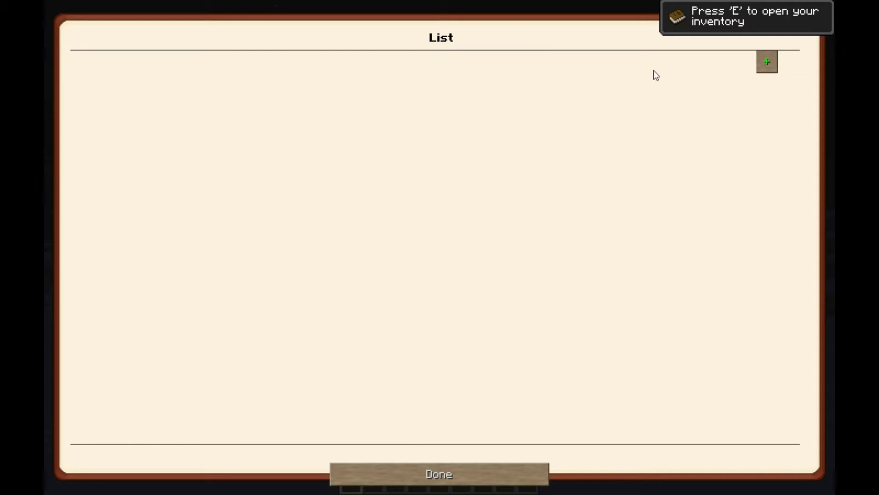
click(767, 62)
click(375, 314)
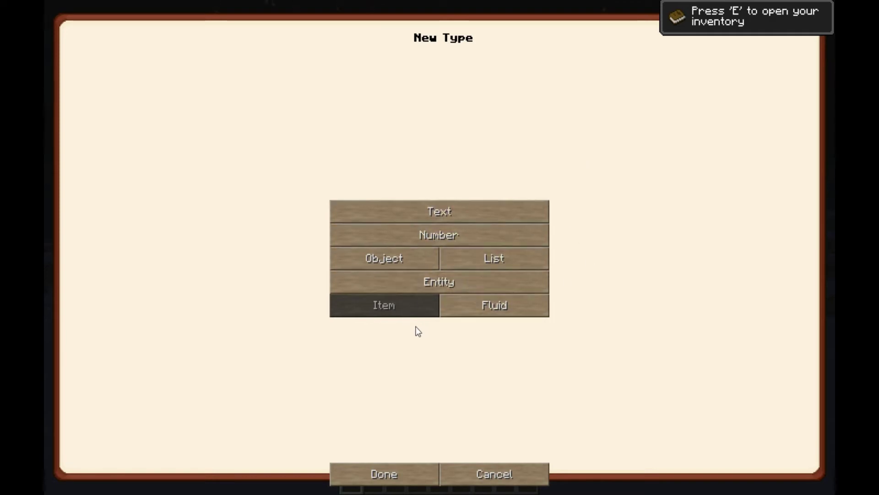
click(387, 474)
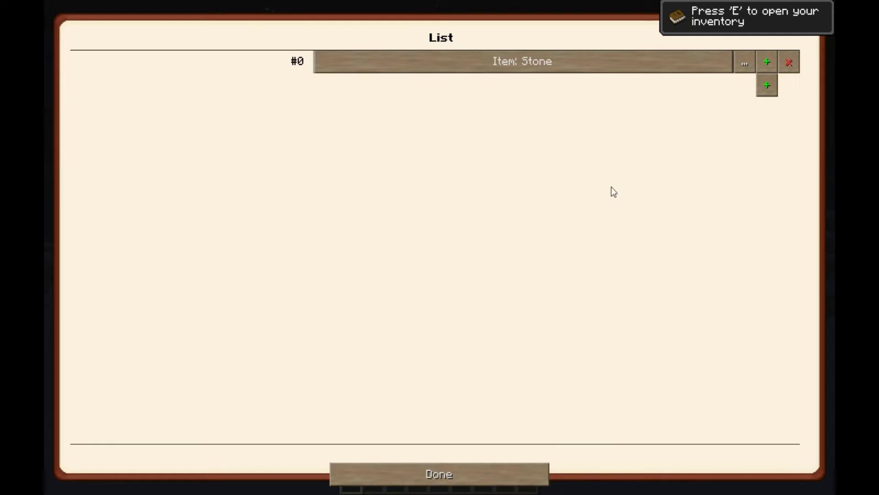
click(524, 62)
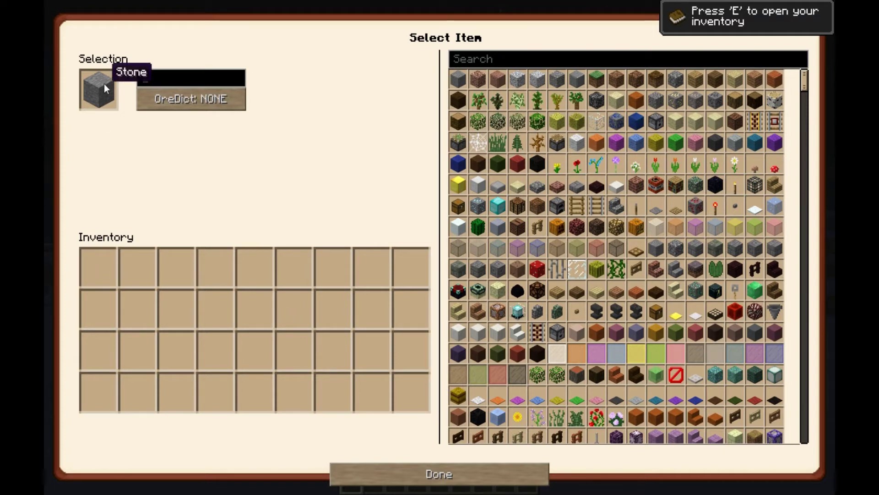
click(425, 477)
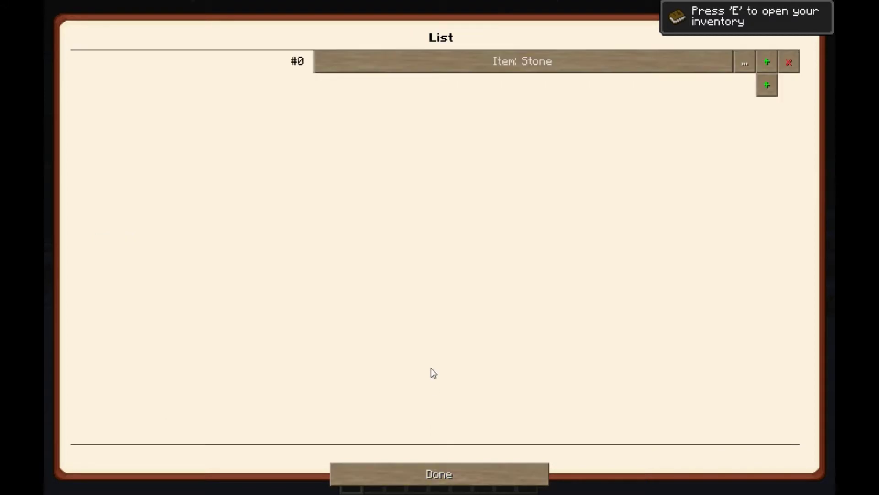
click(427, 474)
click(426, 468)
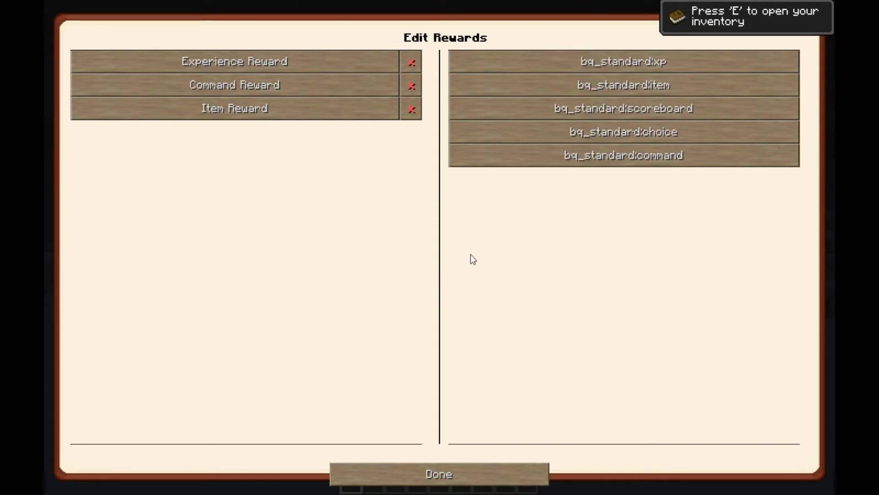
Add a Scoreboard Reward with an edited score value, then review the Command Reward's command.
click(578, 109)
click(321, 139)
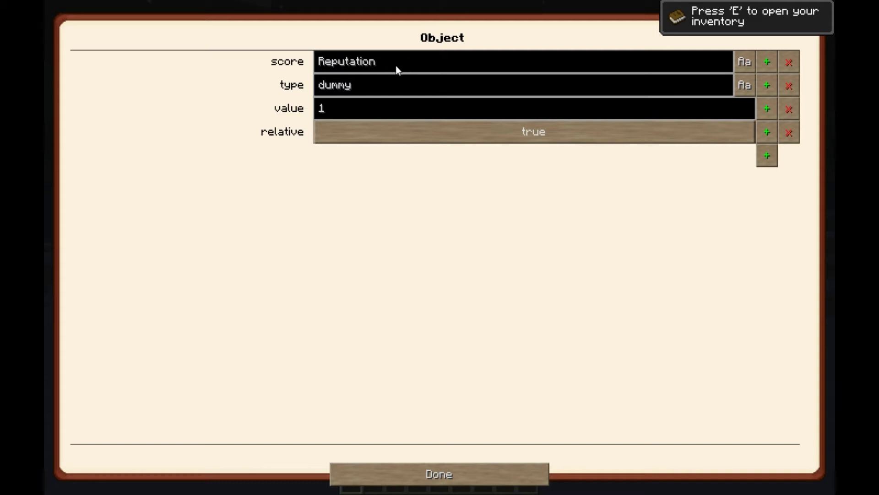
click(492, 99)
click(437, 474)
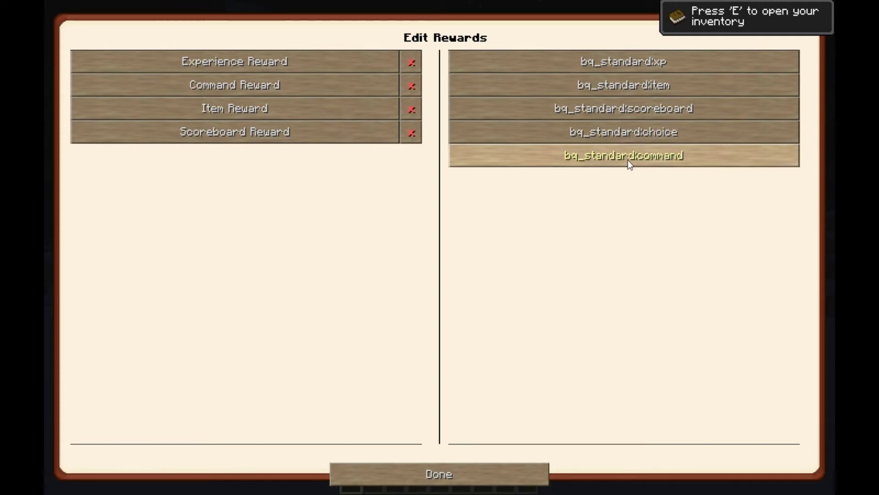
click(374, 94)
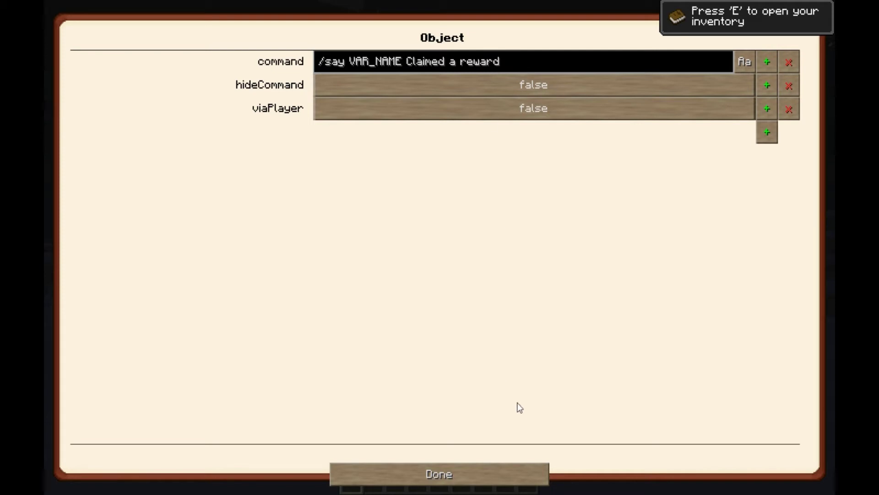
click(442, 477)
Add a bq_standard:checkbox task to Tutorial 1.
click(446, 479)
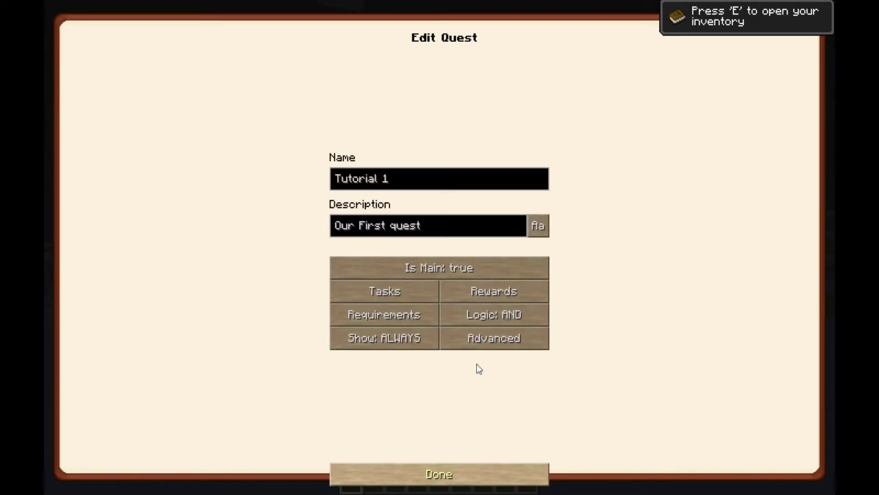
click(387, 292)
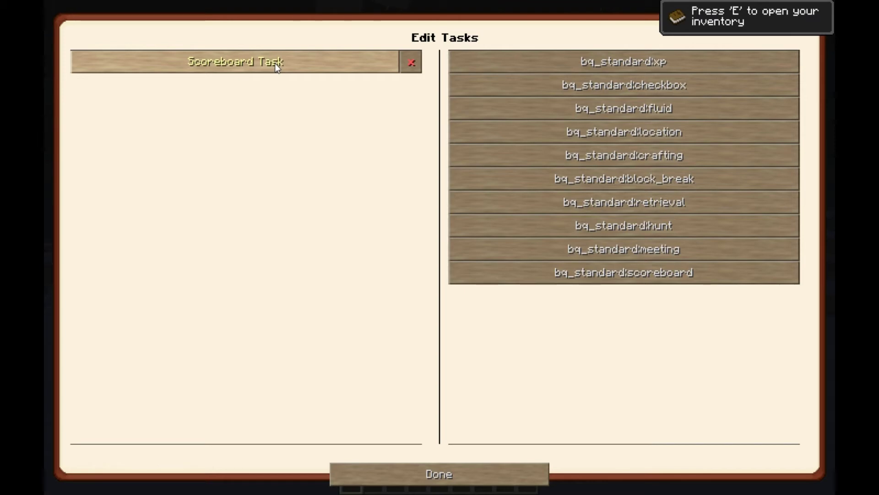
click(581, 86)
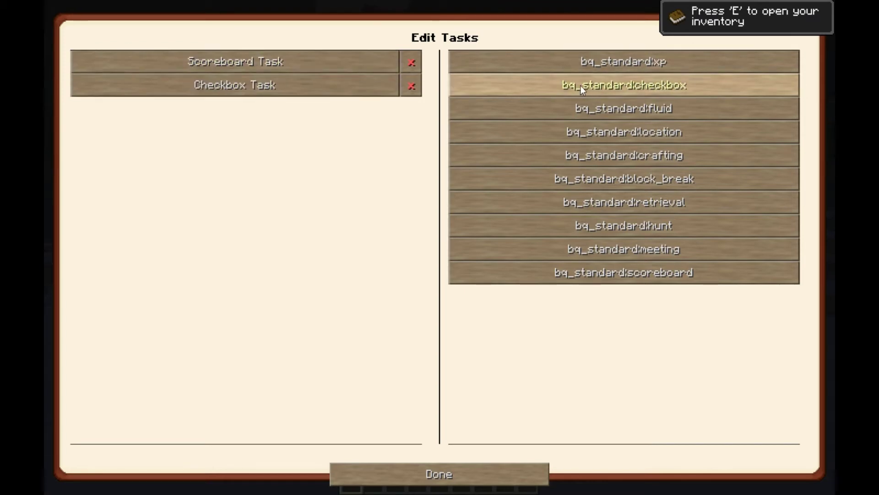
click(447, 480)
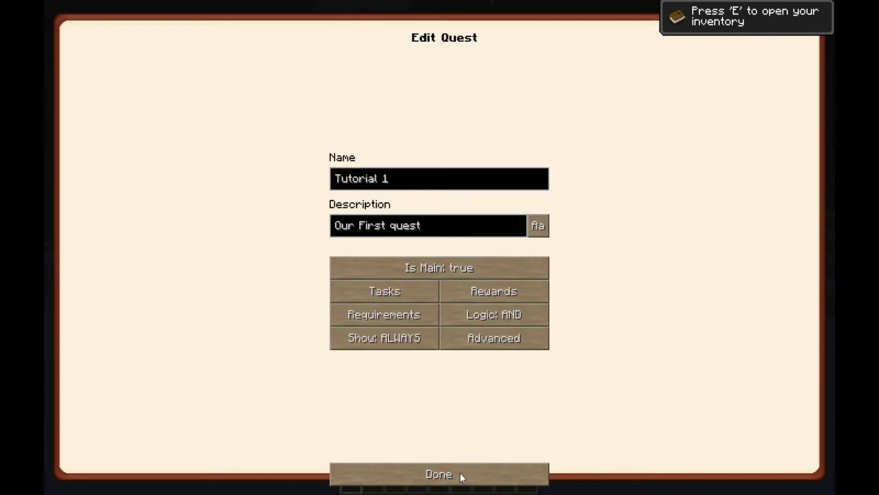
click(465, 482)
Page to the Checkbox Task in the quest view and tick its box.
click(697, 437)
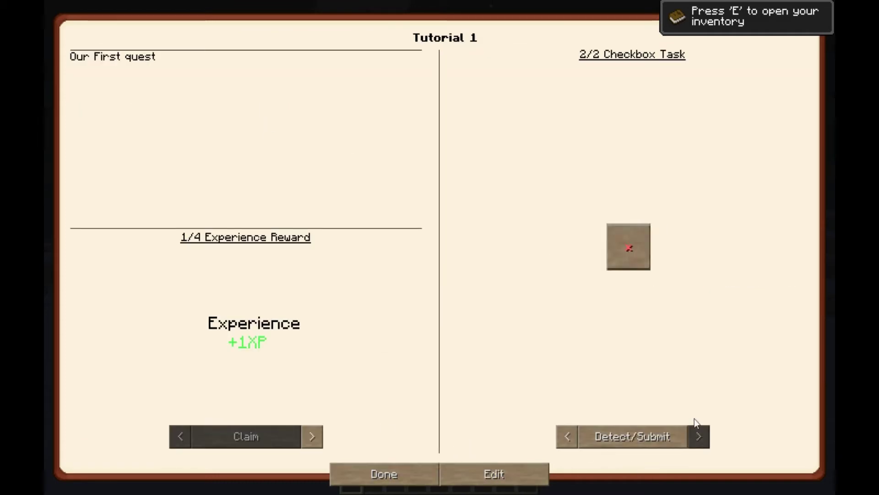
click(634, 268)
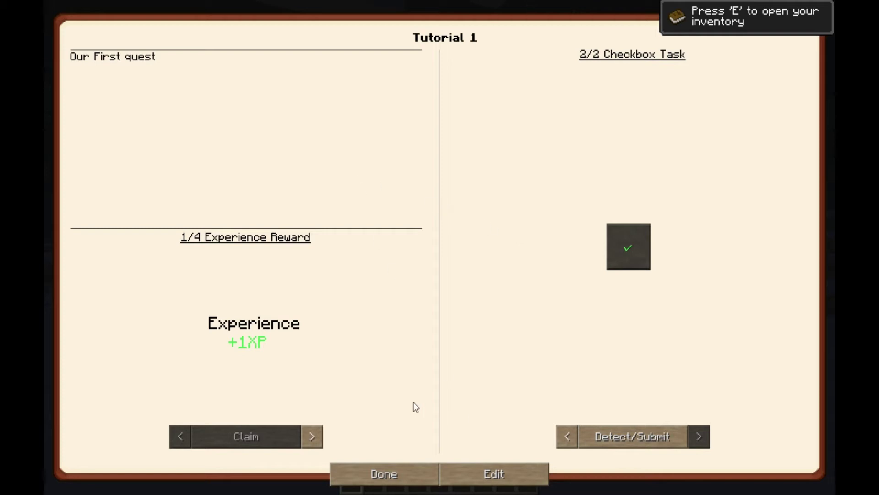
click(399, 477)
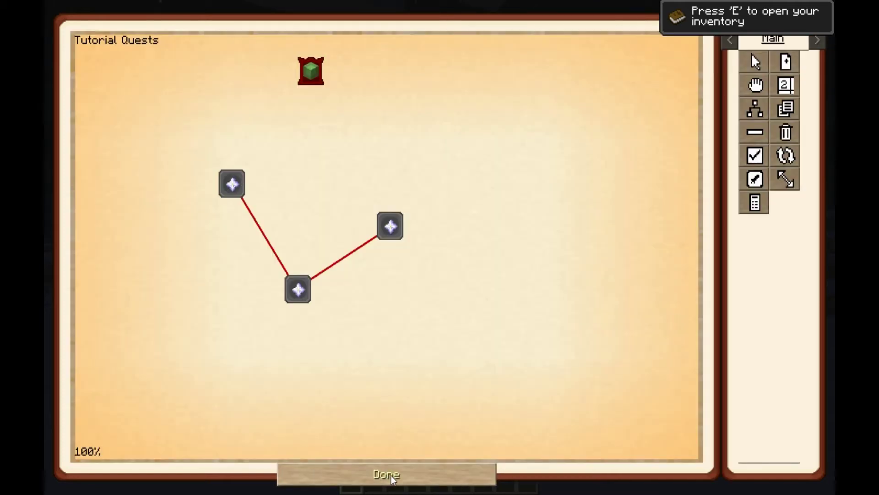
Add a bq_standard:location task to Tutorial 1 and page to it as task 3/3.
click(316, 83)
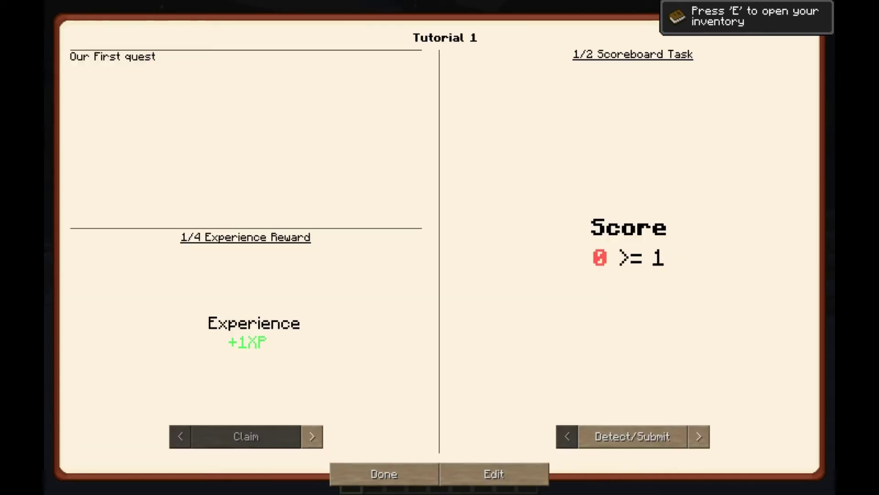
click(504, 478)
click(414, 290)
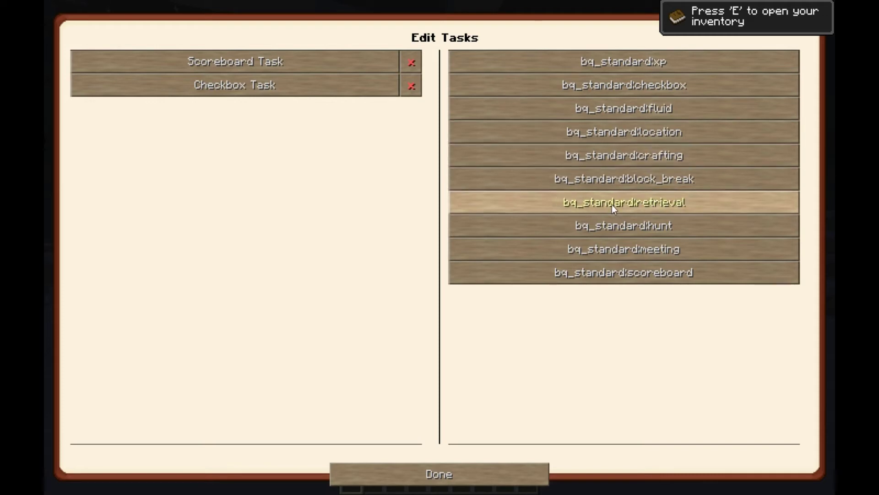
click(615, 134)
click(501, 475)
click(476, 469)
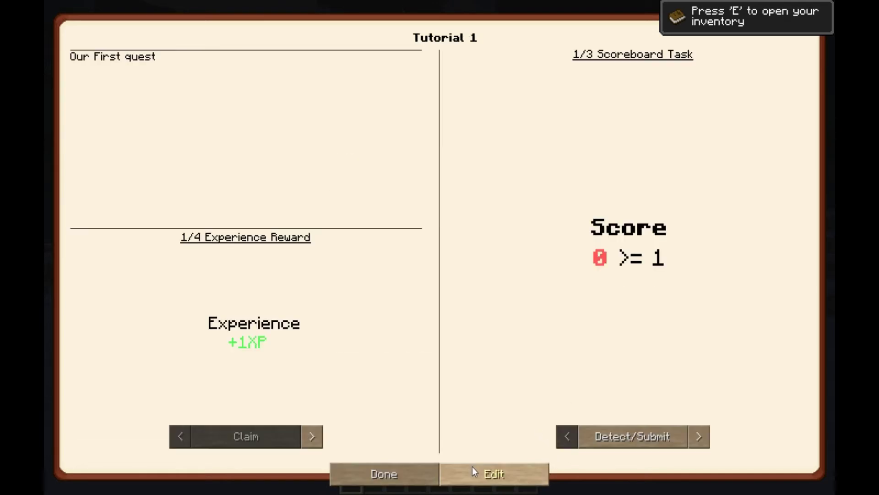
click(705, 437)
click(704, 437)
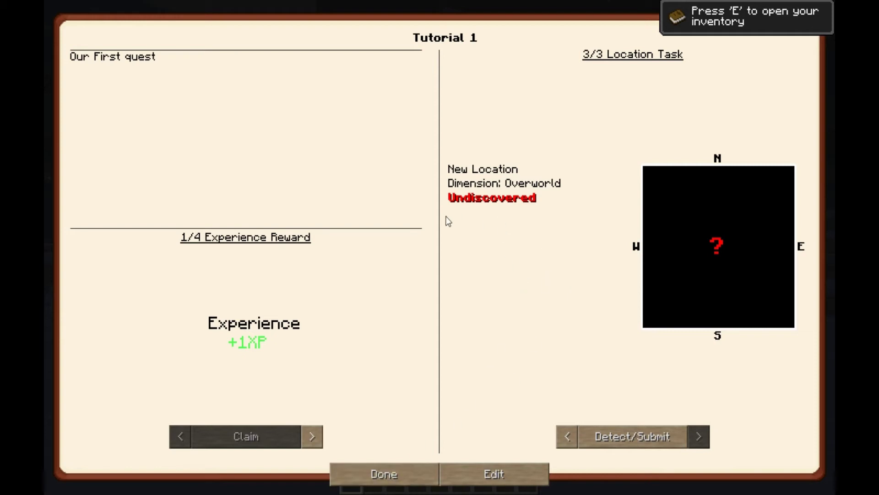
Review the Location Task's name, coordinates, dimension and range without changing them.
click(487, 477)
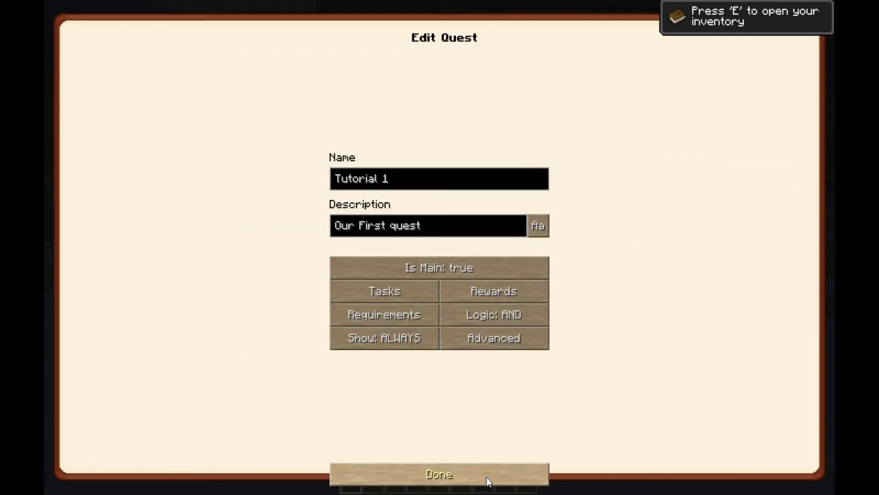
click(416, 293)
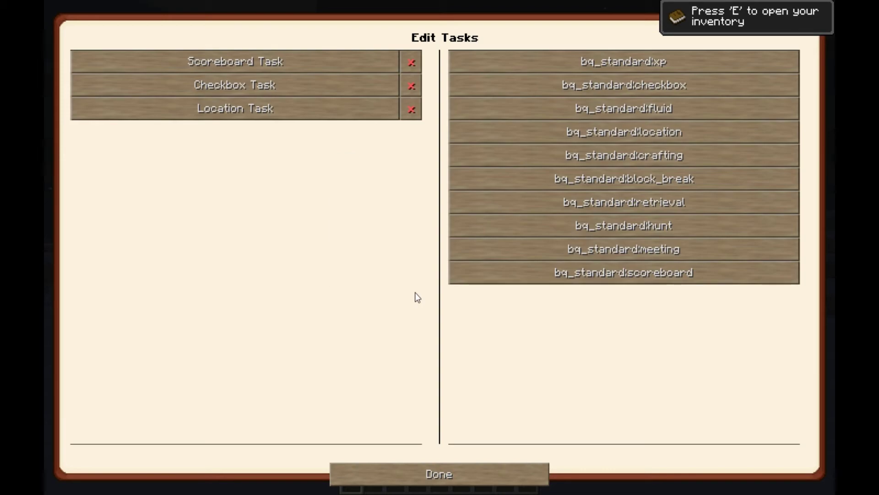
click(281, 106)
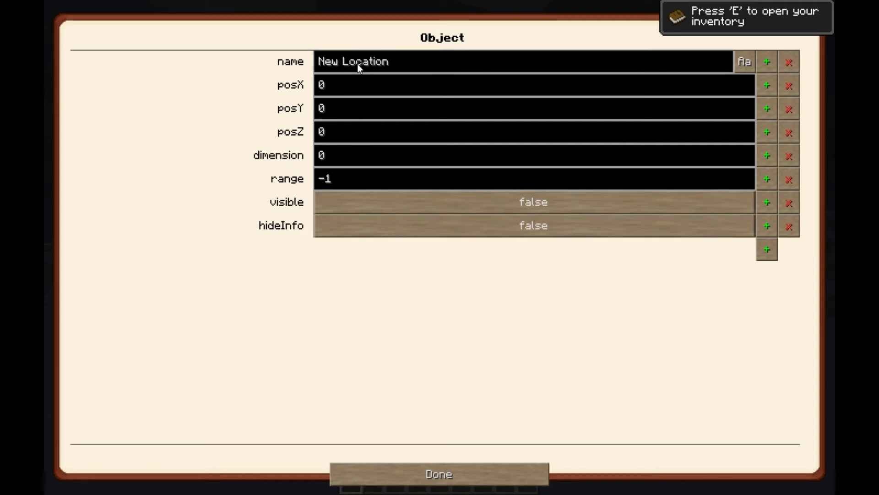
click(458, 477)
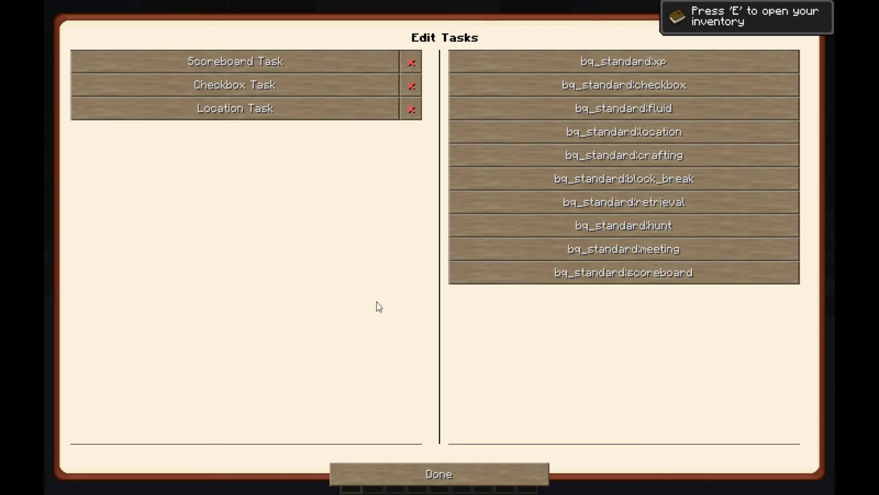
Return to Tutorial 1's Edit Quest screen and bring up its empty Edit Pre-Requisites list.
click(424, 477)
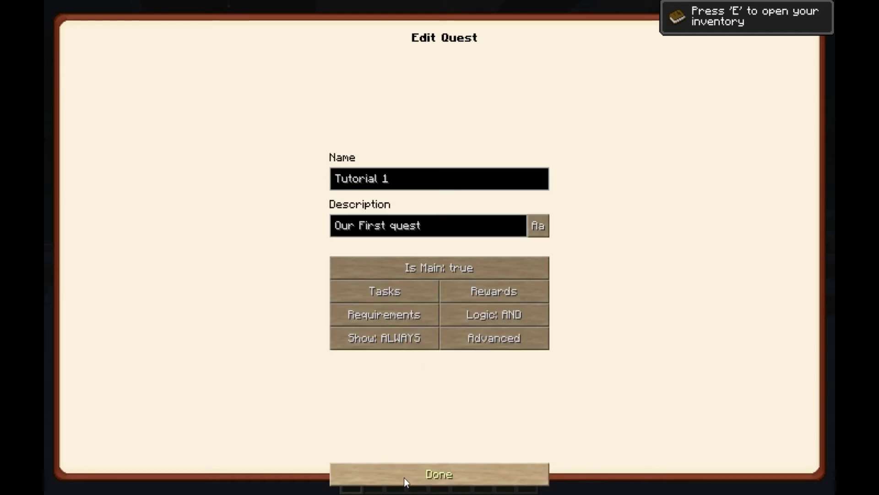
click(382, 319)
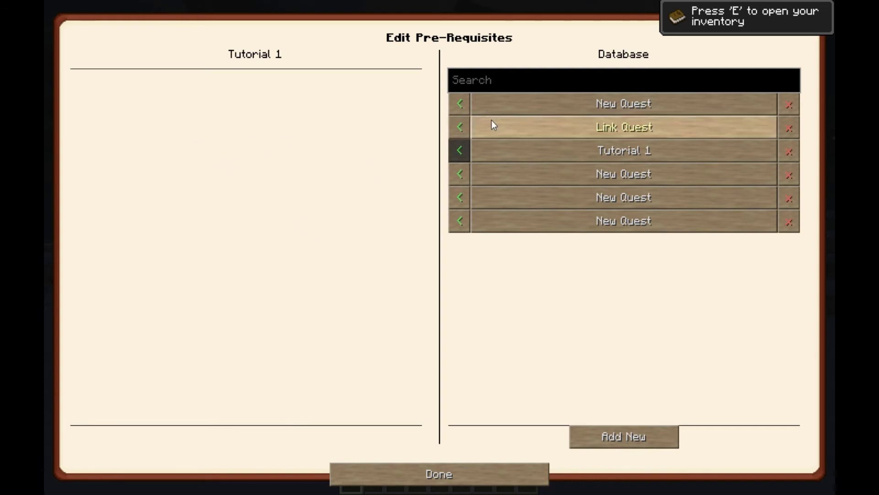
Confirm the empty prerequisite list with Done, returning to Tutorial 1's Edit Quest screen.
click(460, 475)
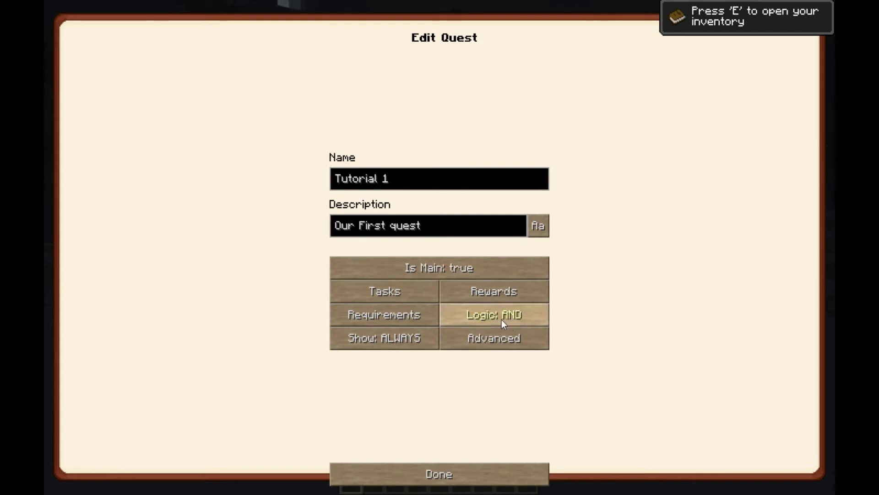
Back out to Edit Quest Lines, then reopen Tutorial 1 from the Tutorial Quests designer map.
click(480, 470)
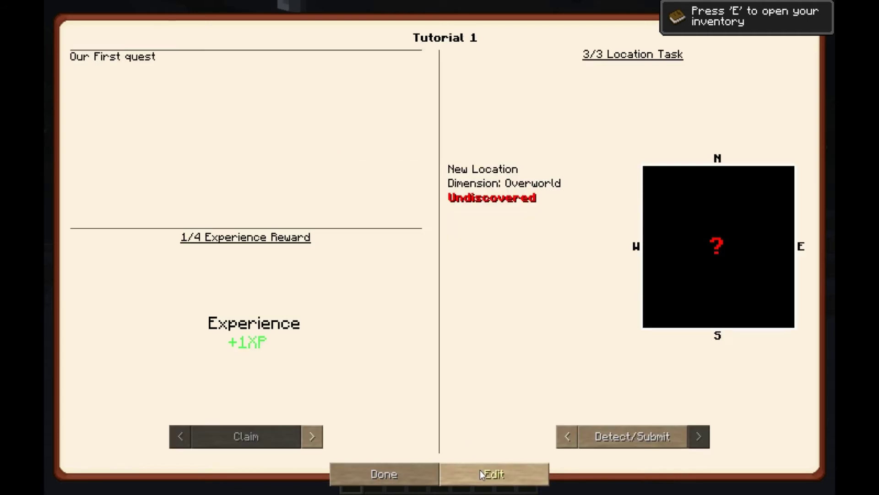
click(382, 475)
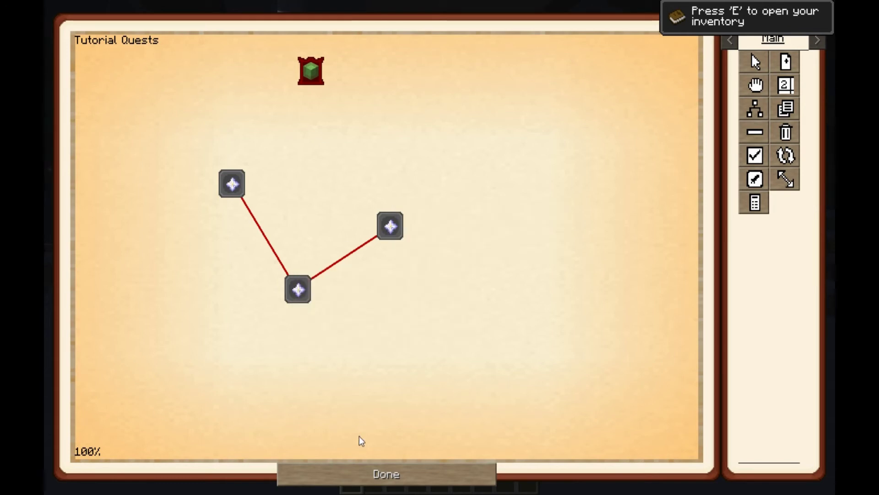
click(387, 474)
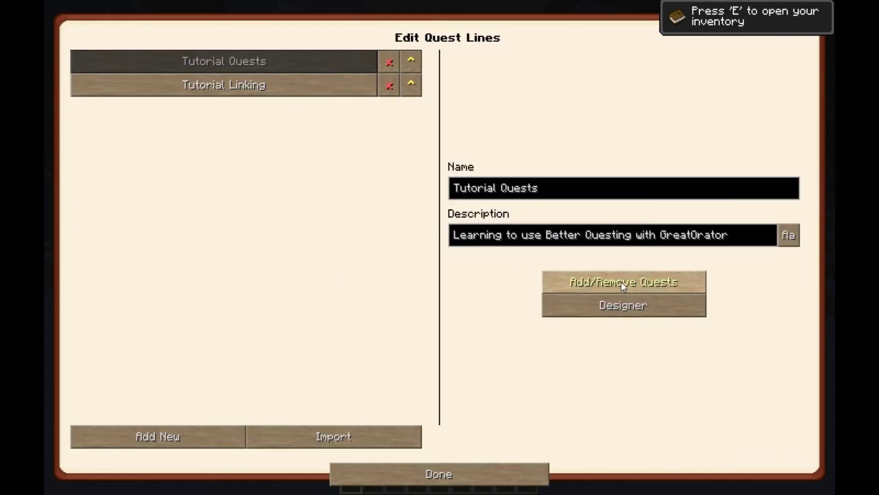
click(623, 308)
click(306, 72)
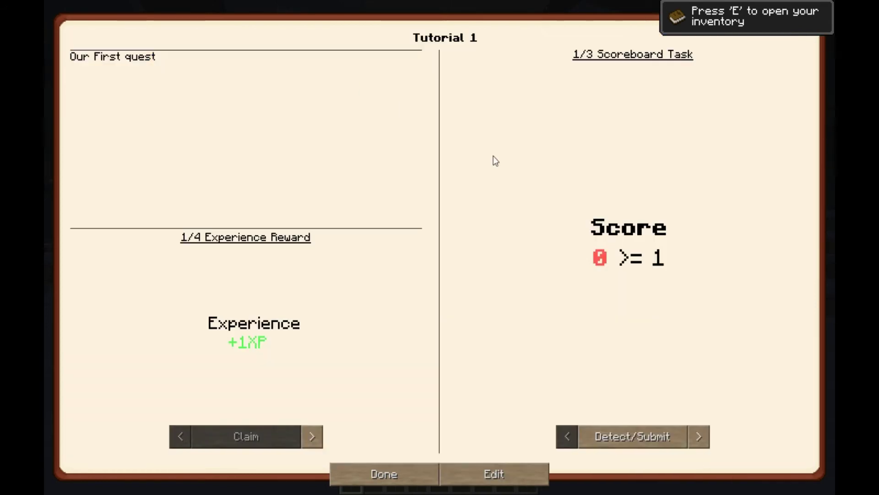
Edit Tutorial 1 and cycle task logic through NAND, OR, NOR, XOR, XNOR back to AND.
click(506, 473)
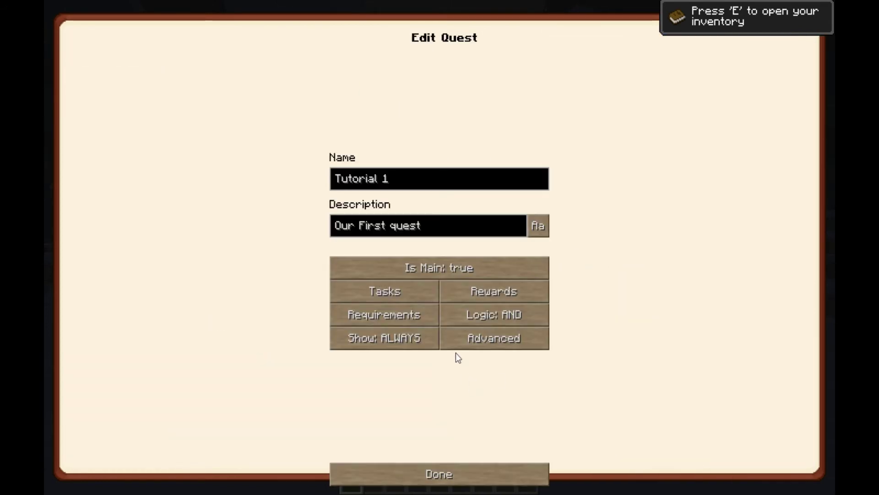
click(480, 316)
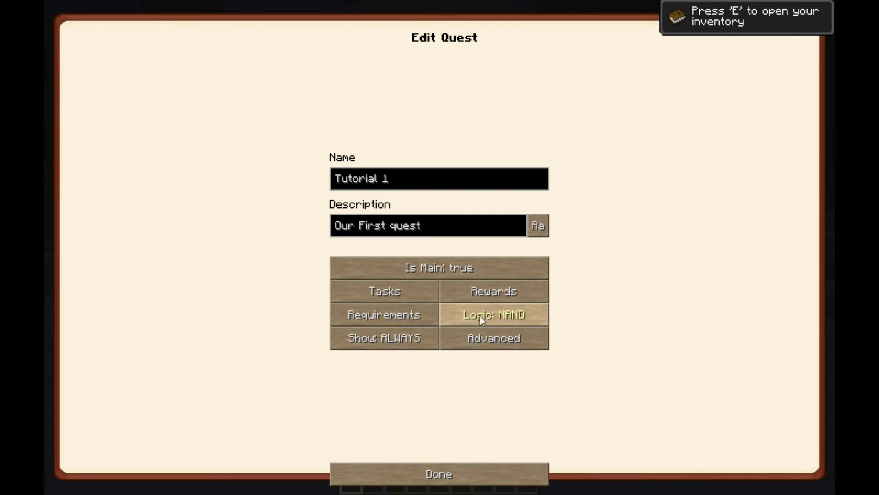
click(480, 316)
click(480, 316)
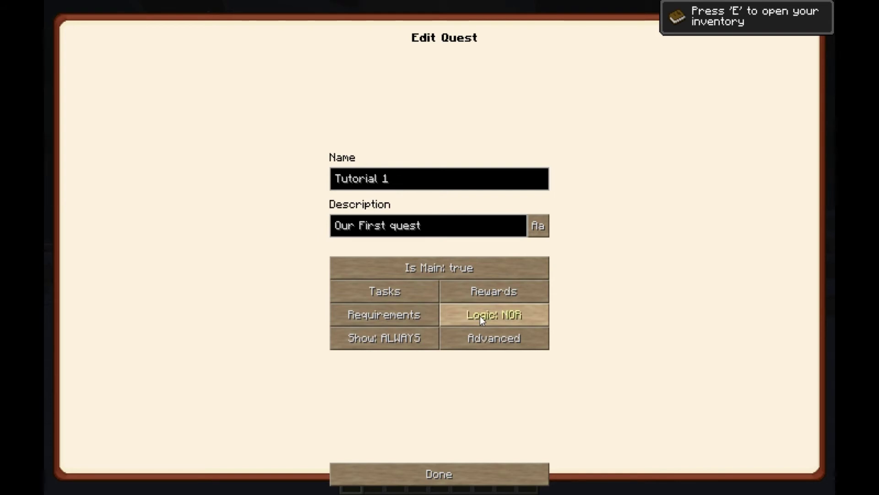
click(482, 318)
click(475, 317)
click(480, 314)
Cycle Tutorial 1's visibility through HIDDEN and UNLOCKED until it reads Show: NORMAL.
click(382, 344)
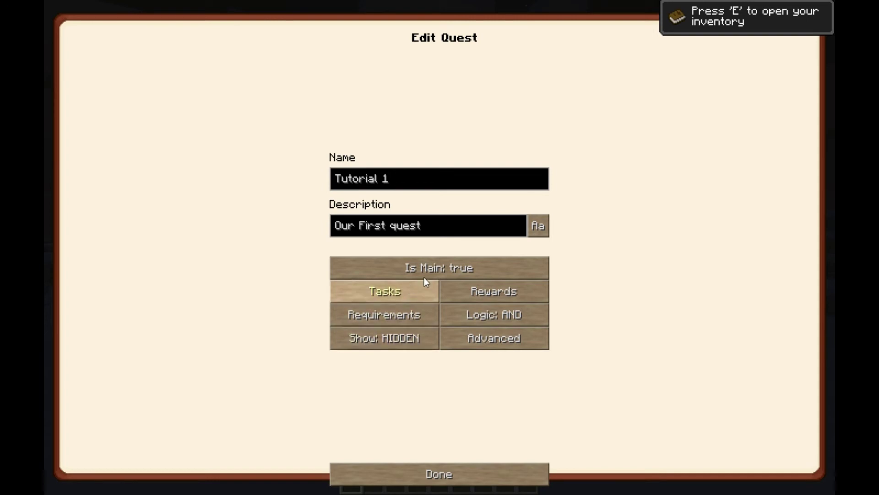
click(400, 342)
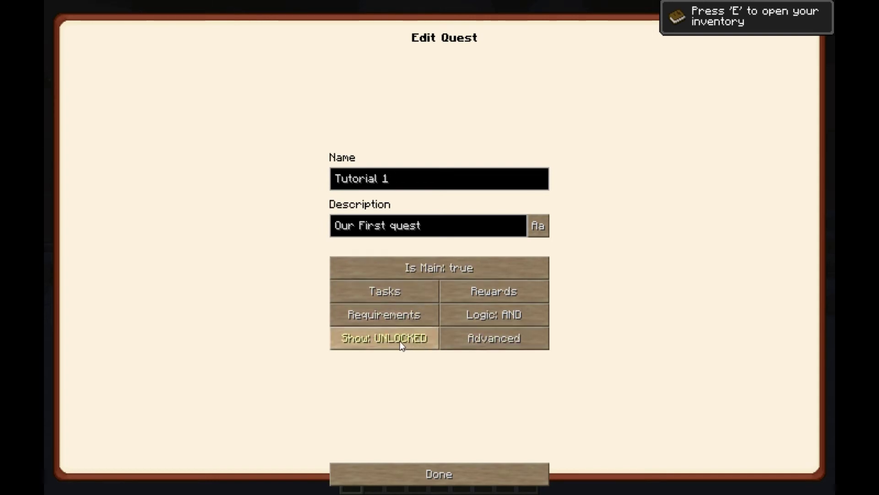
click(377, 338)
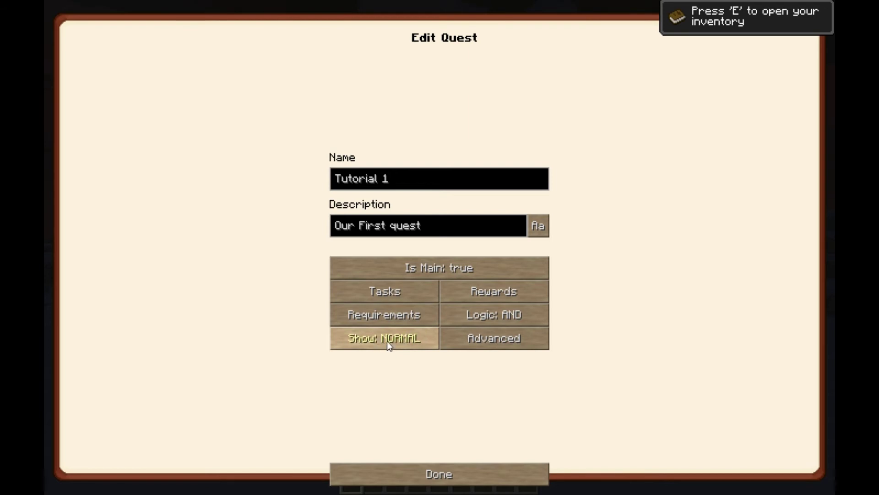
click(477, 344)
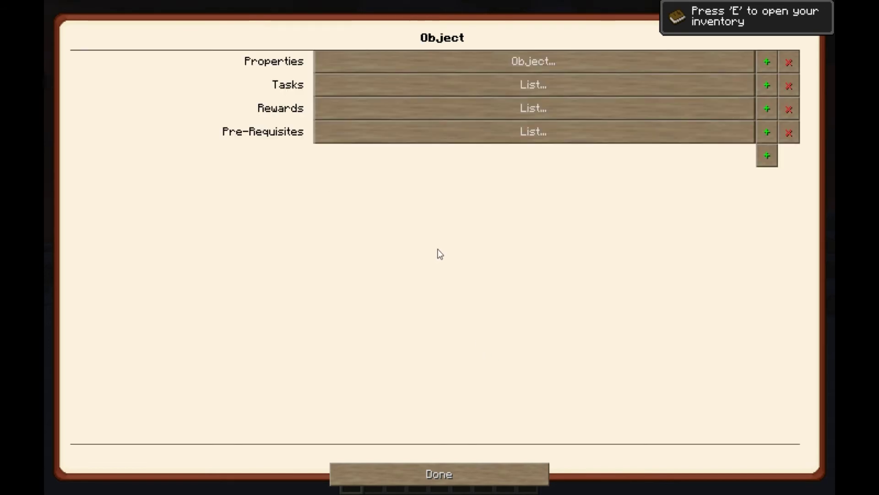
click(394, 63)
click(406, 61)
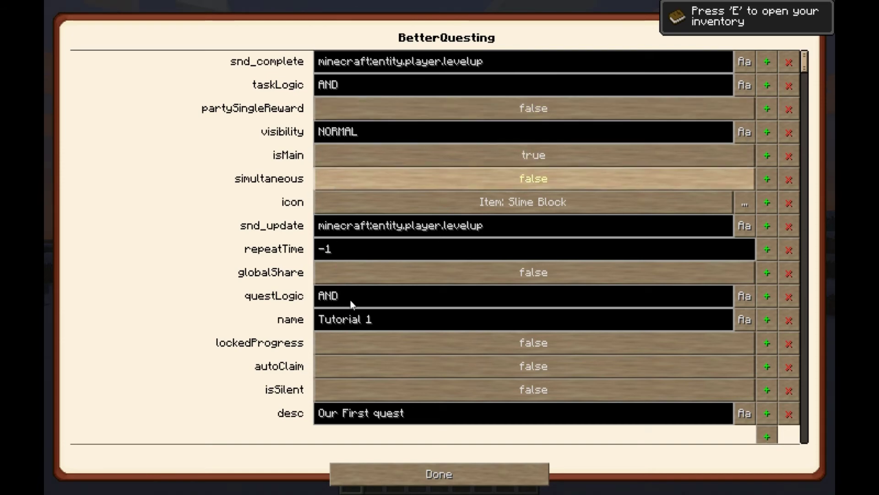
click(396, 481)
click(392, 481)
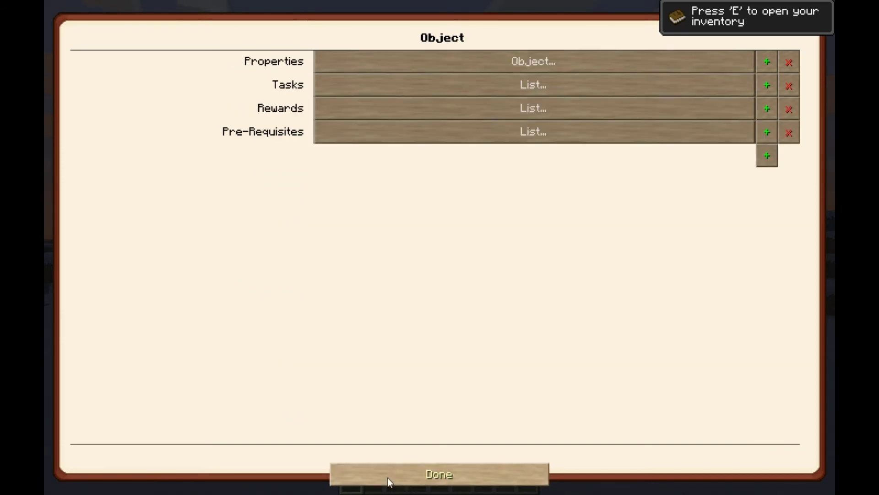
click(393, 480)
click(367, 481)
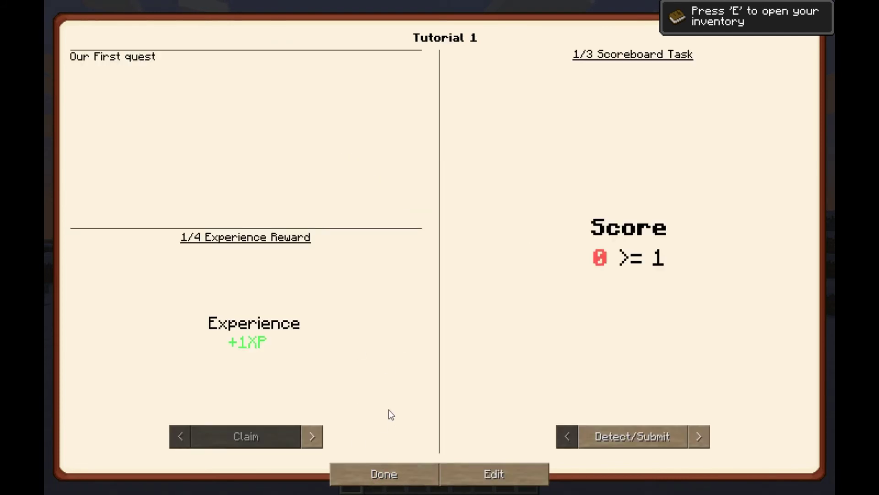
click(387, 474)
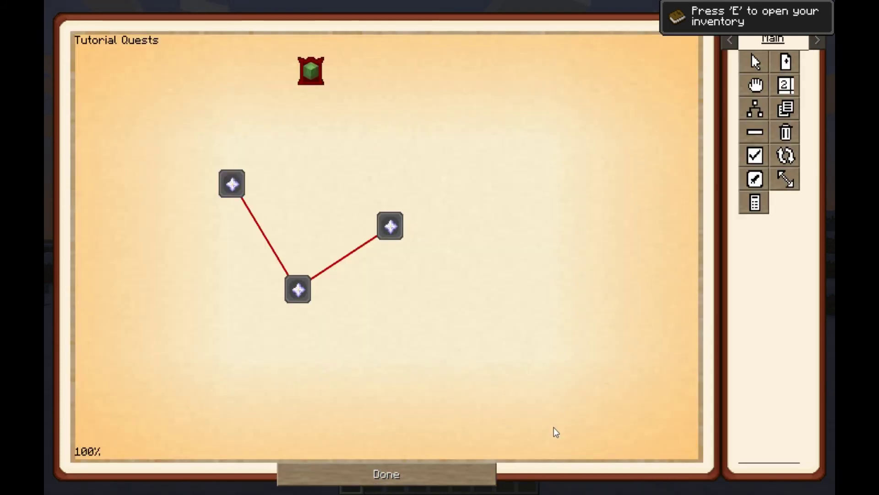
click(442, 479)
click(580, 315)
click(313, 73)
click(486, 477)
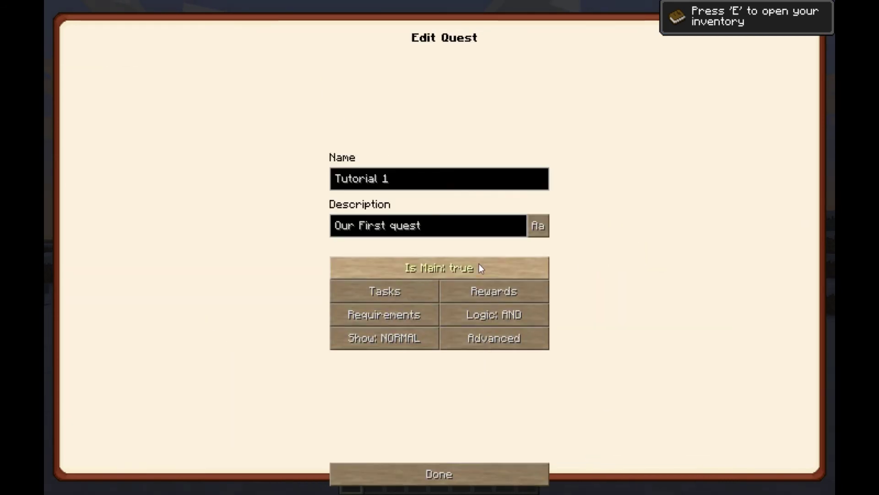
click(438, 273)
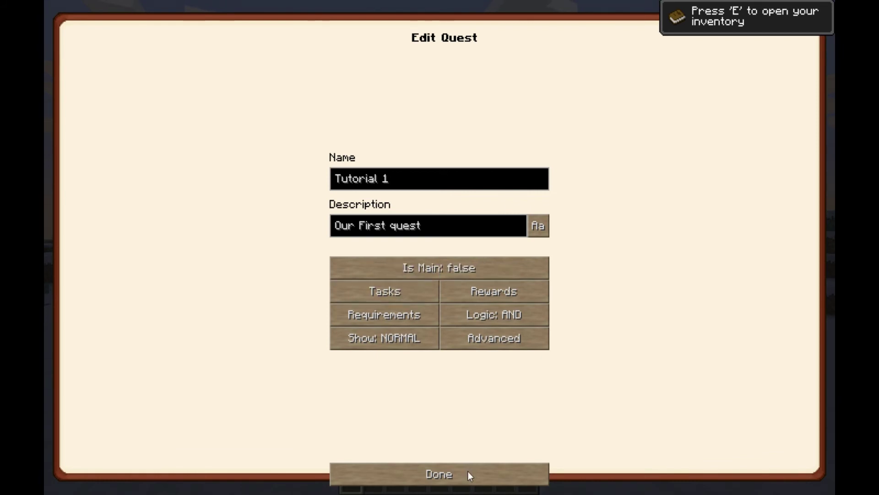
click(466, 477)
click(426, 475)
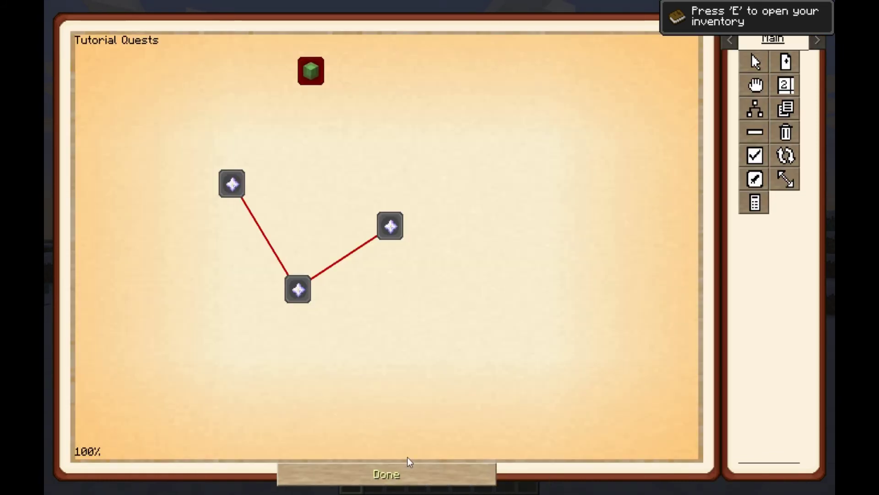
click(315, 81)
click(476, 474)
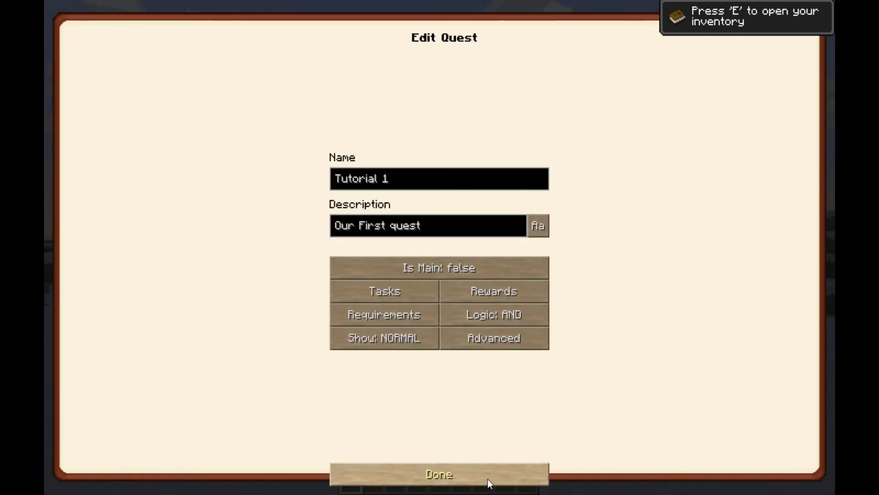
click(414, 273)
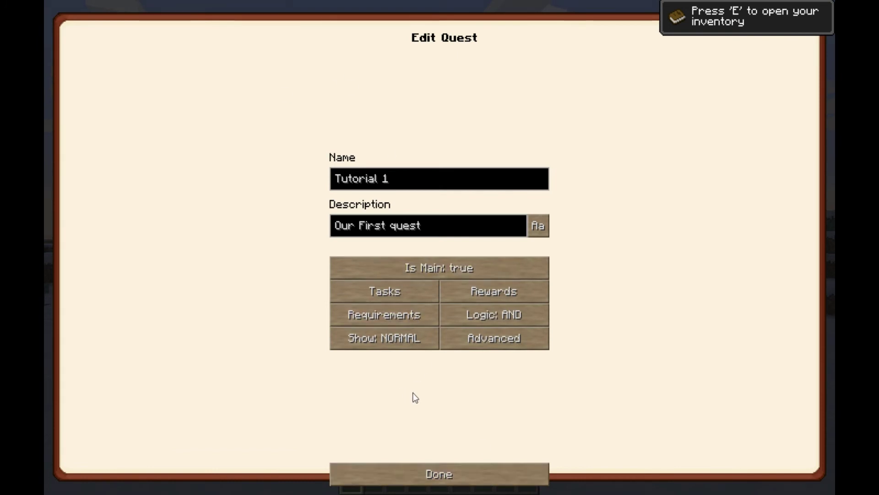
click(475, 348)
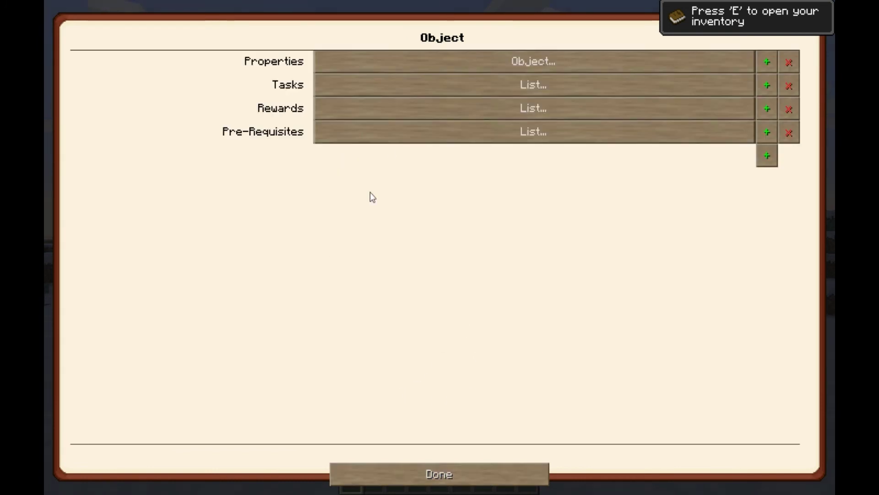
click(350, 88)
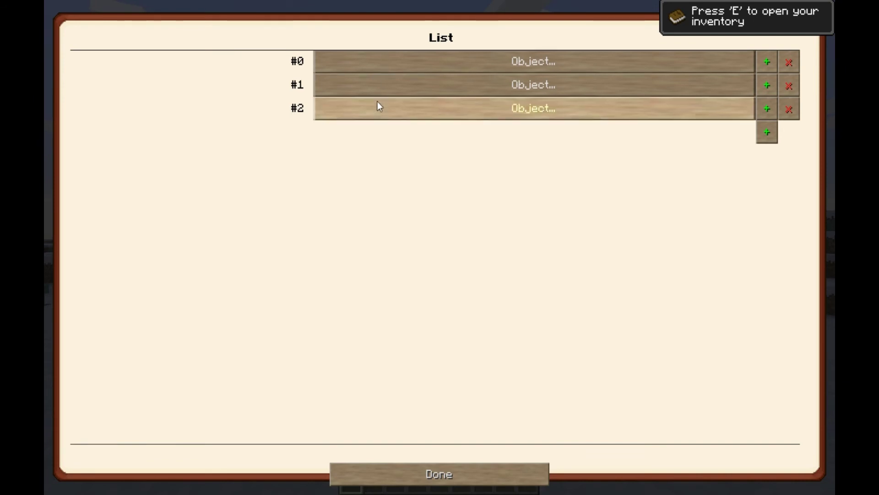
click(383, 61)
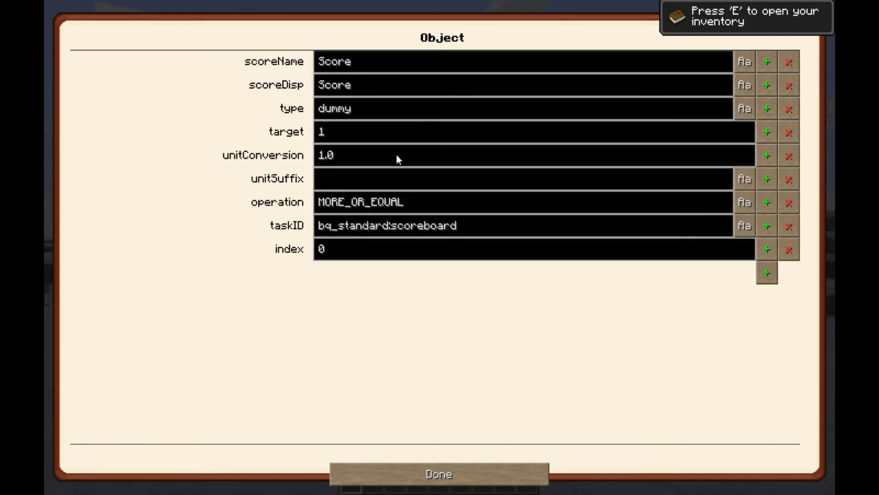
click(435, 473)
click(436, 475)
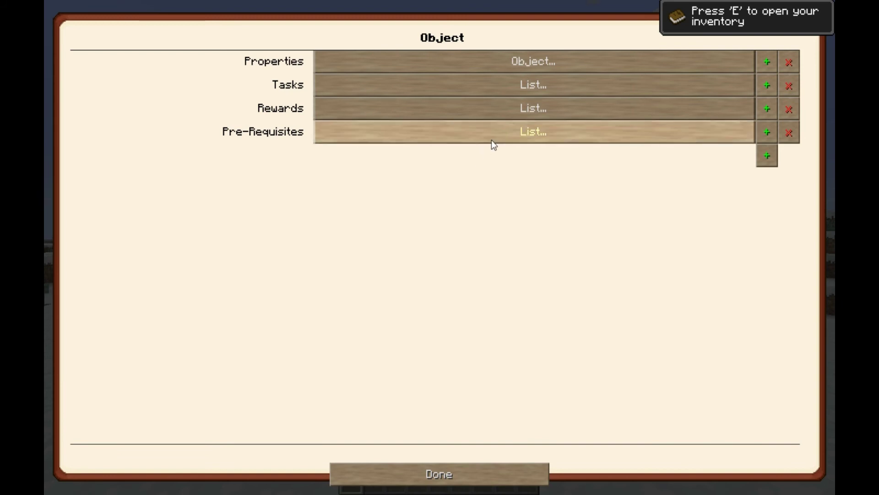
Close the advanced properties editor, the quest editor and the Tutorial 1 quest view.
click(457, 473)
click(434, 476)
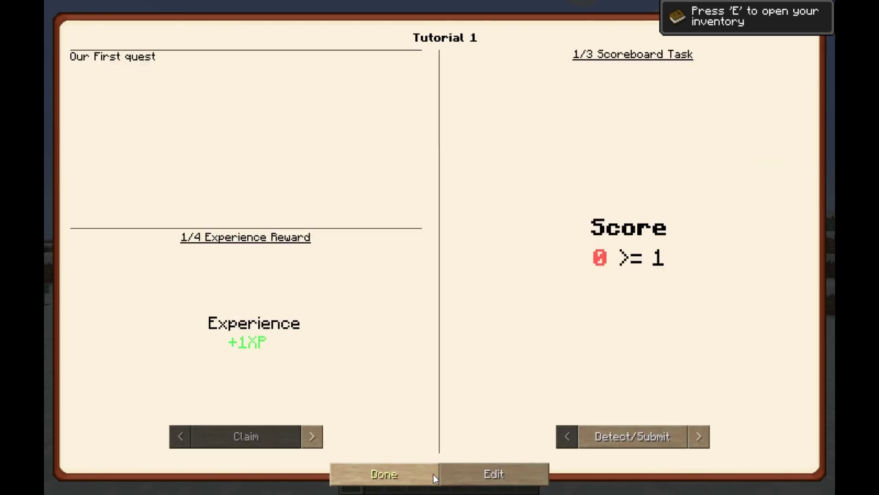
click(402, 477)
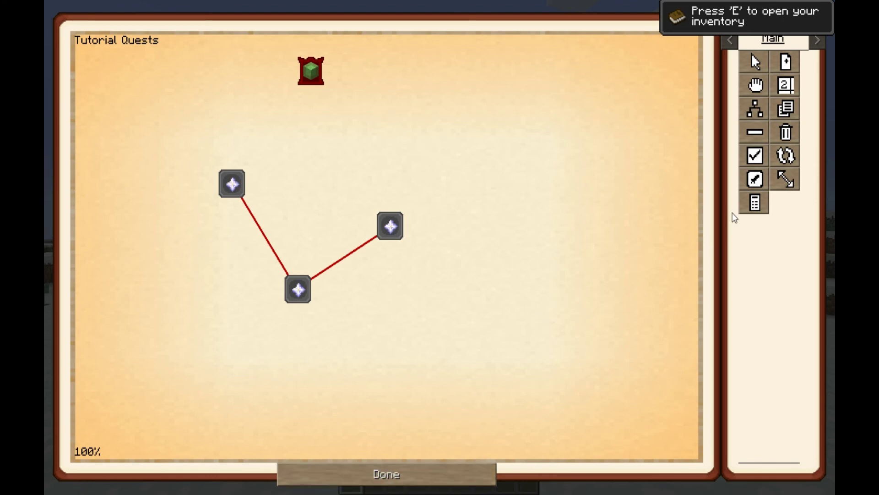
Inspect the quest line's raw properties (name, background, description), then return to the Tutorial Quests map.
click(753, 206)
click(355, 62)
click(343, 68)
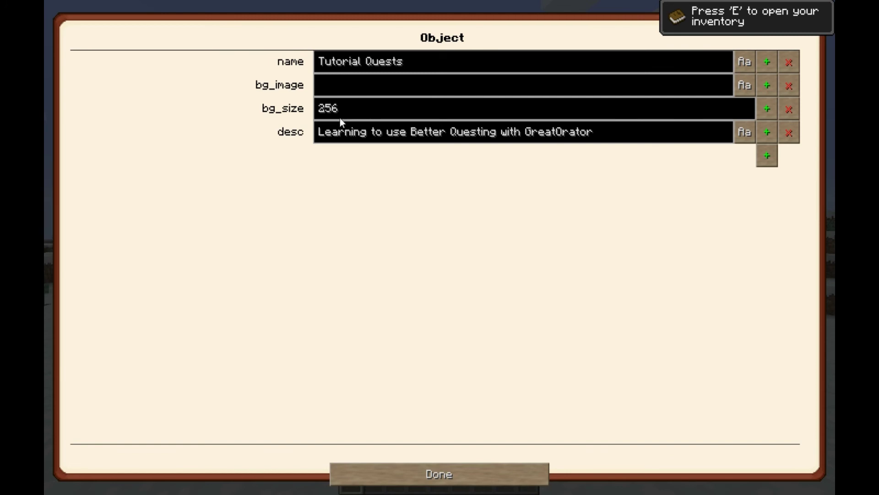
click(407, 473)
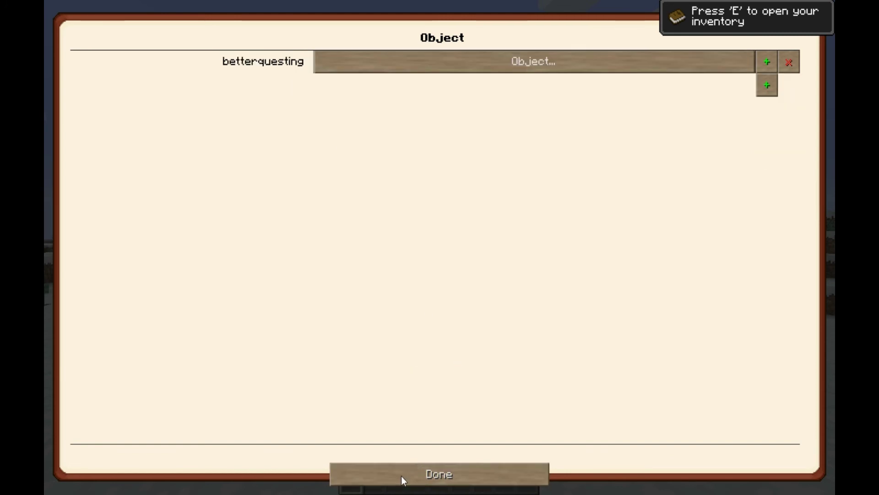
click(401, 476)
click(400, 476)
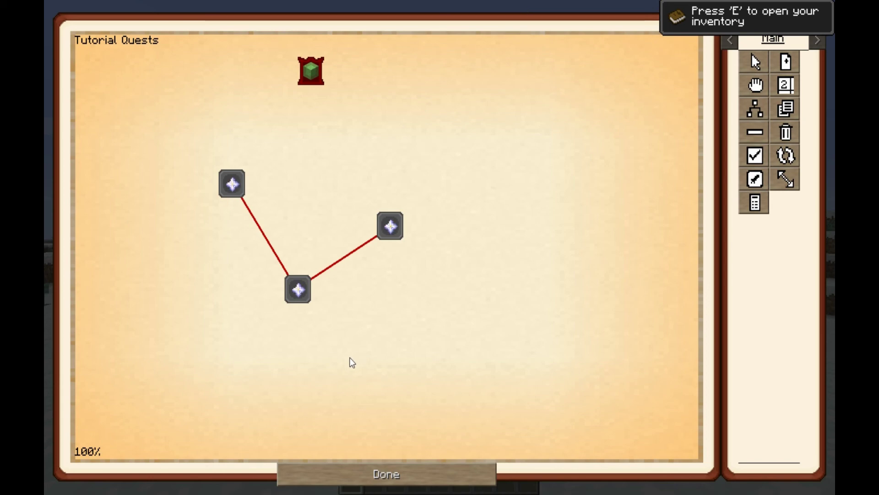
Leave the designer and quest line lists for the main menu, then view the theme selection.
click(382, 481)
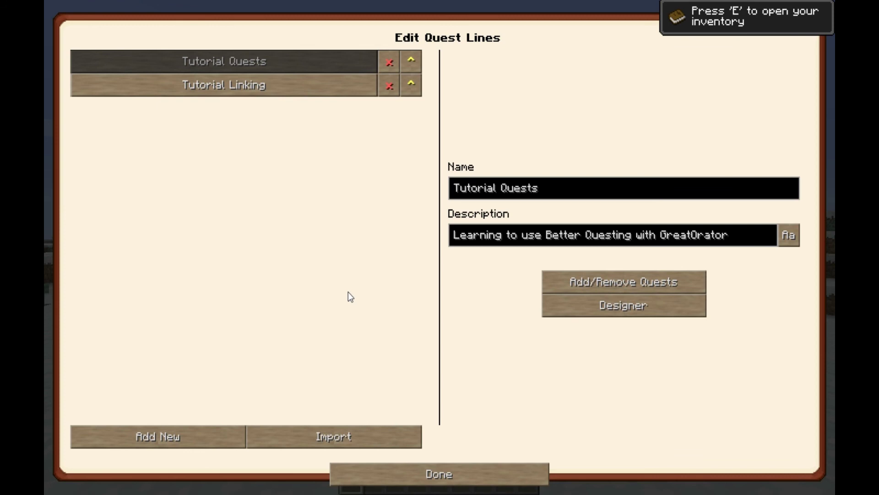
click(433, 474)
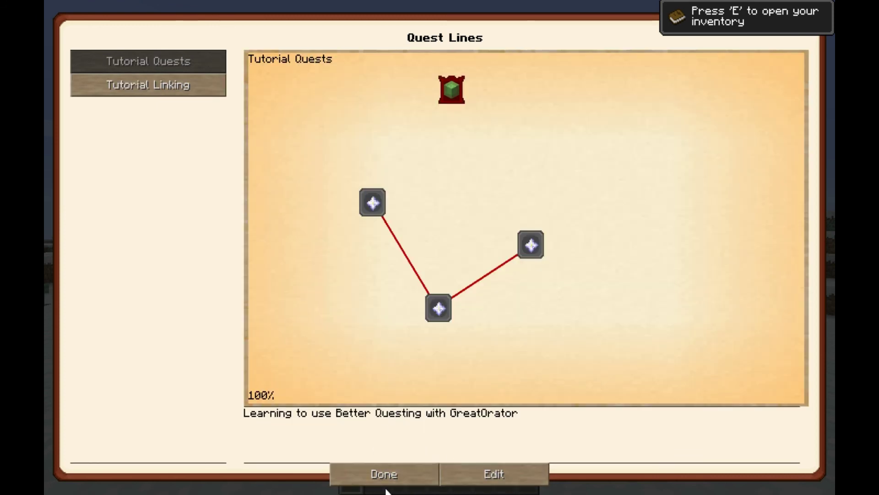
click(393, 475)
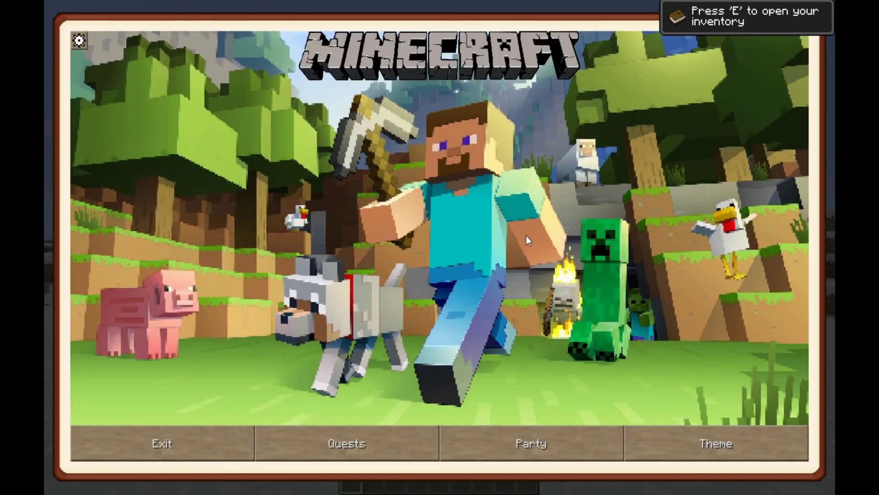
click(733, 446)
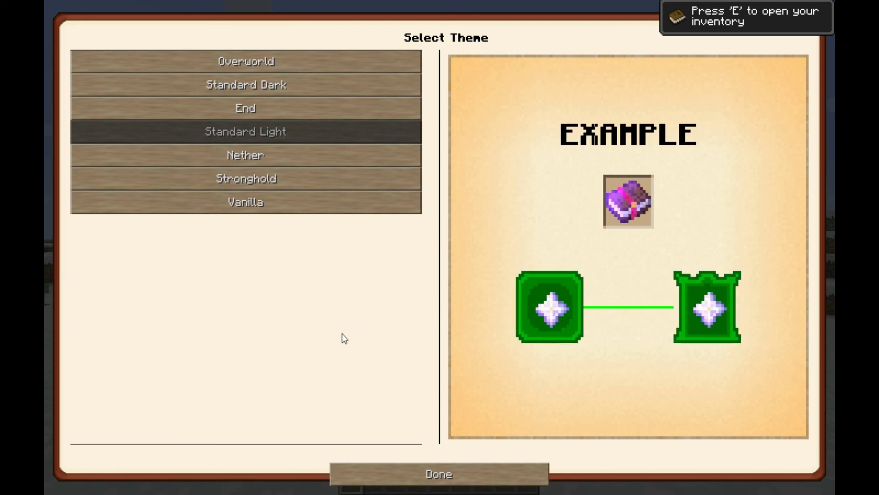
Close the theme selection, keeping Standard Light, and exit the quest book to the snowy world.
click(425, 479)
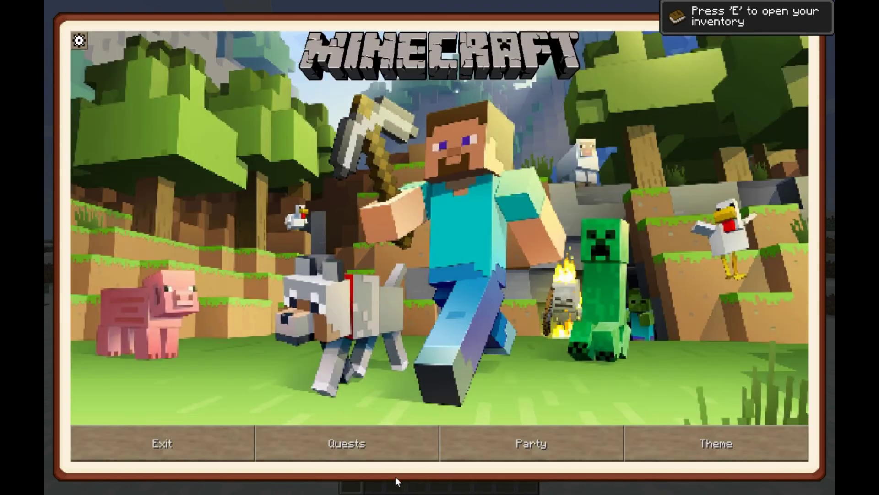
click(224, 445)
mouse_move(440, 247)
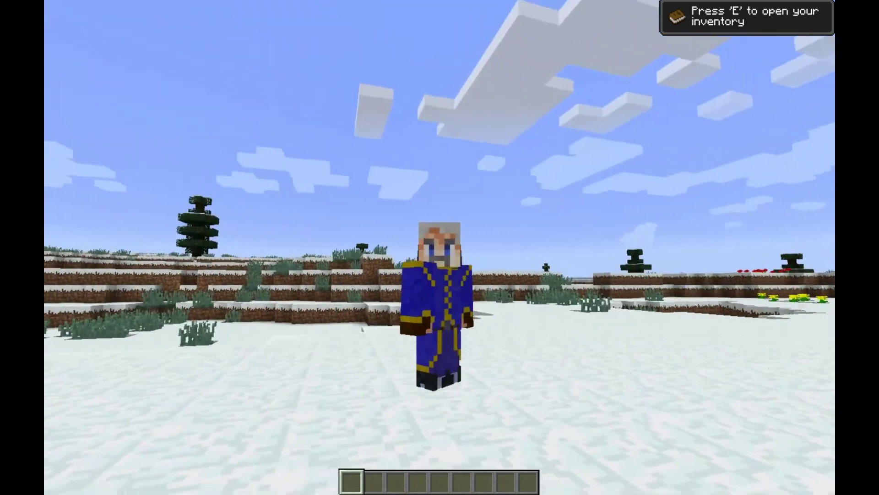